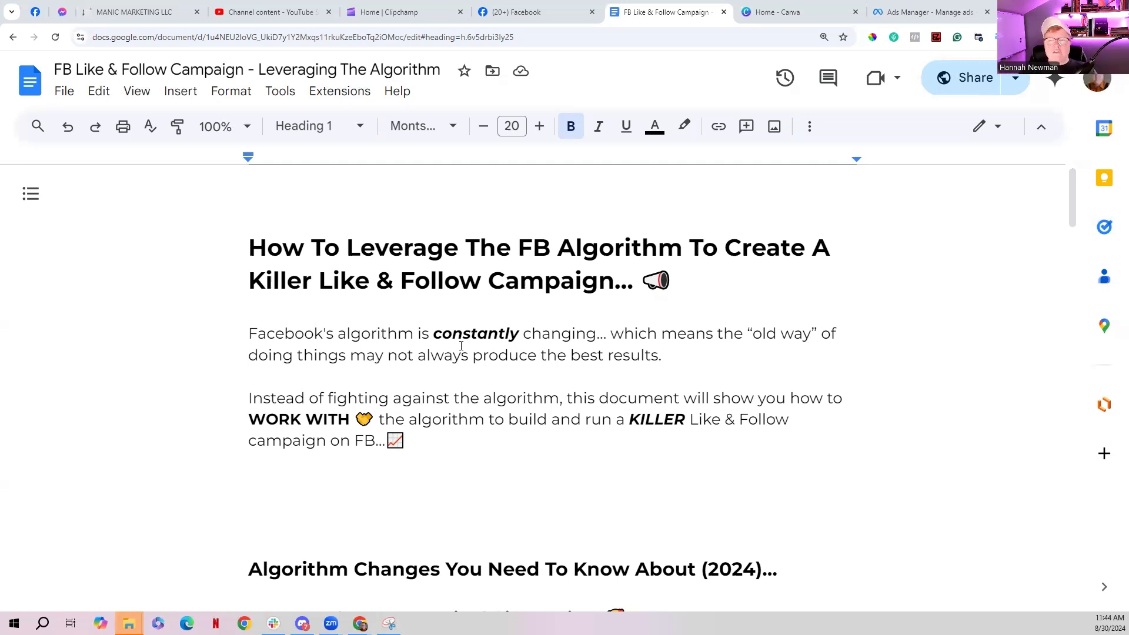
Read through the document's numbered list of 2024 Facebook algorithm changes, from meaningful interactions to worthiness of a post.
scroll(242, 413, down, 6)
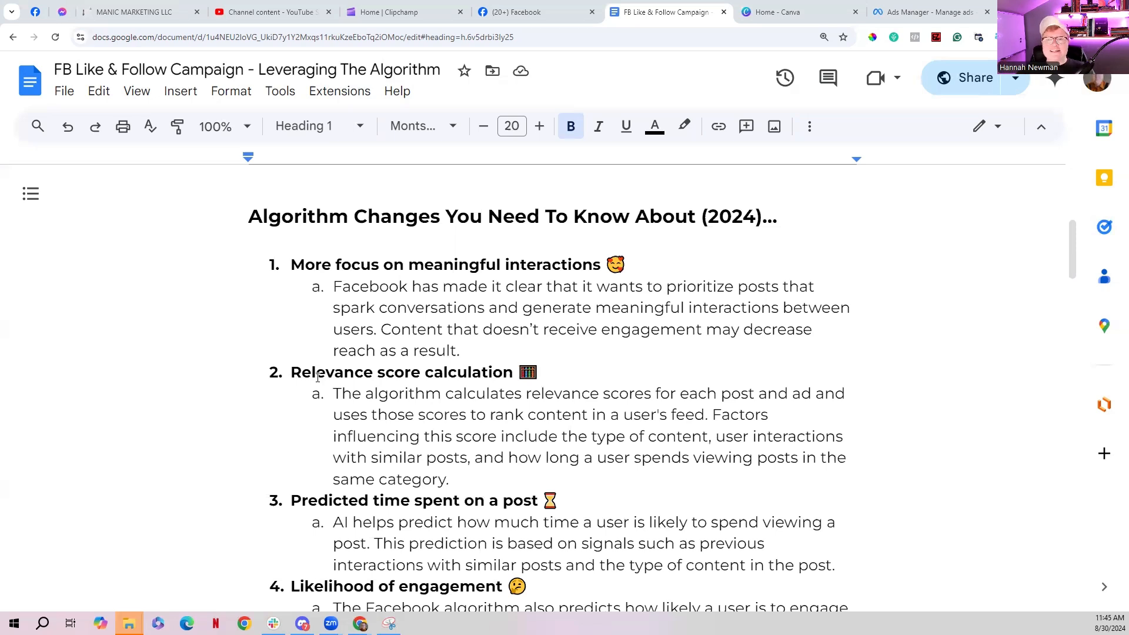
scroll(318, 377, down, 3)
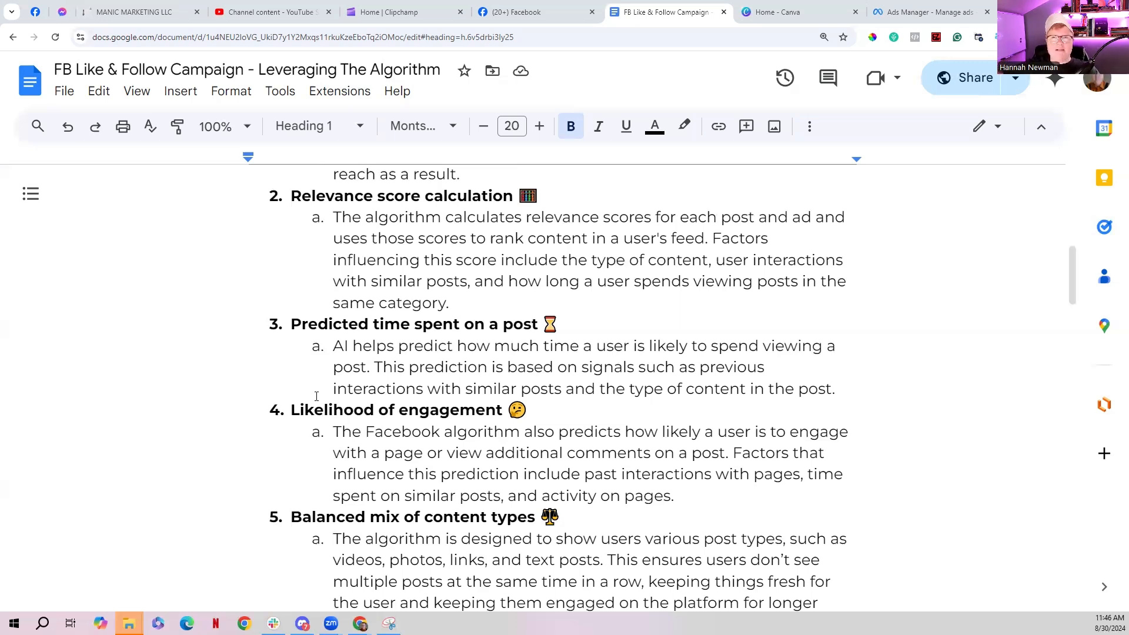
scroll(320, 397, down, 2)
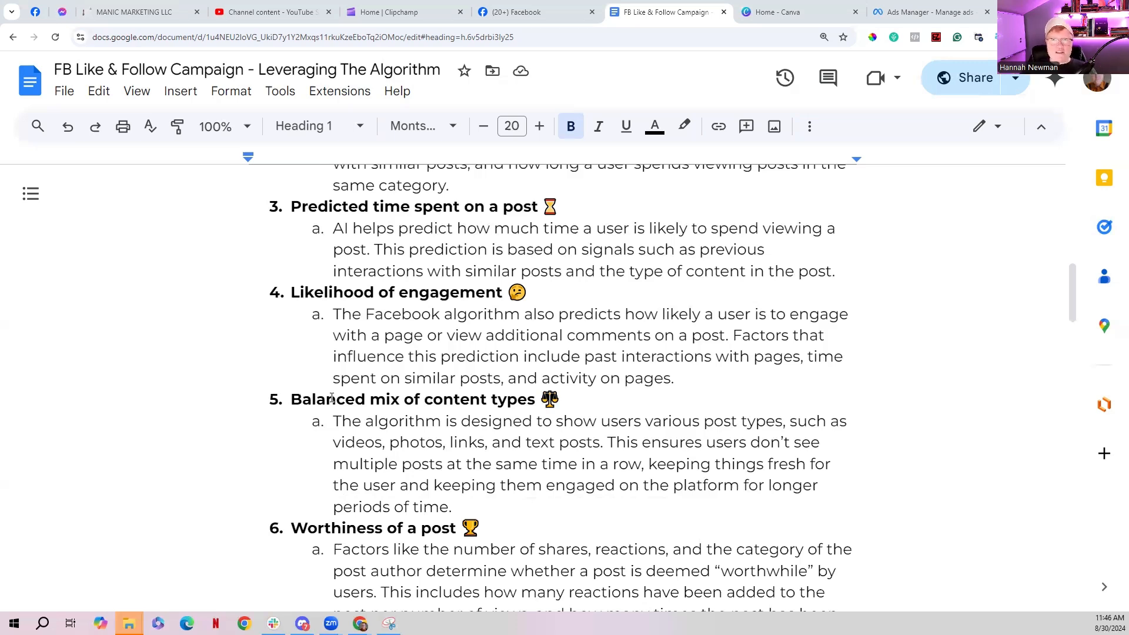
scroll(332, 398, down, 3)
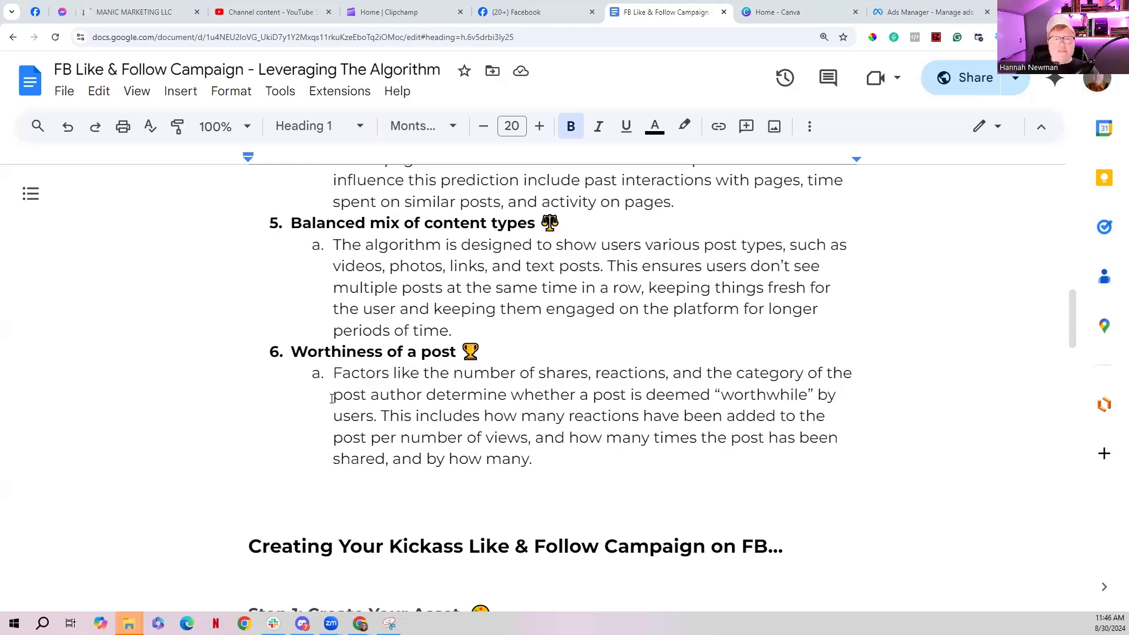
scroll(330, 407, up, 6)
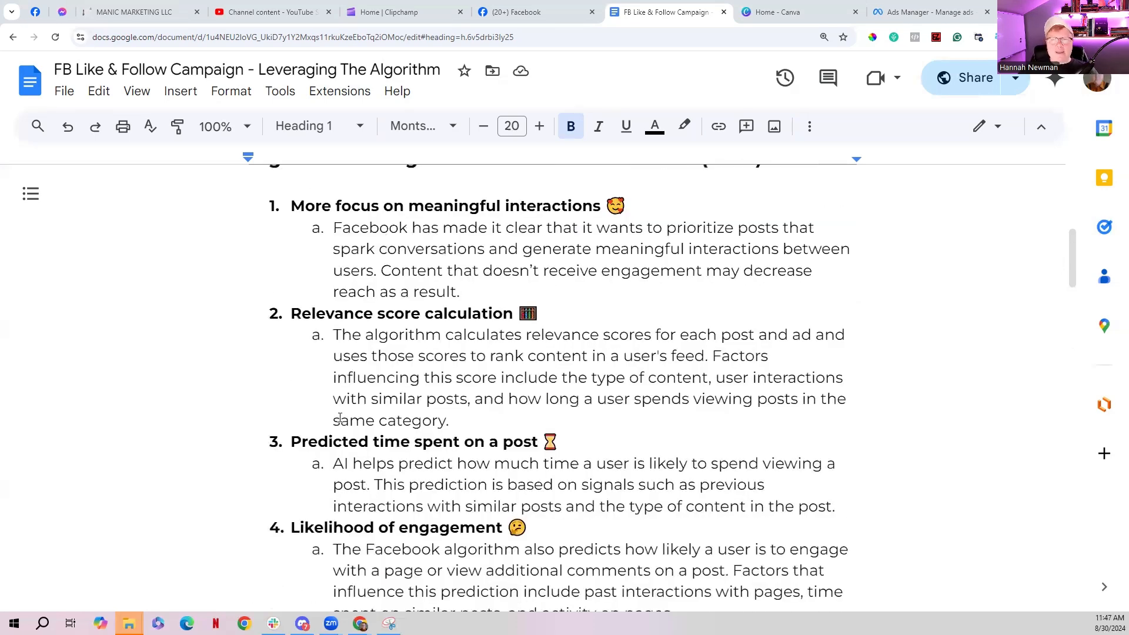
scroll(341, 418, down, 1)
scroll(341, 419, down, 2)
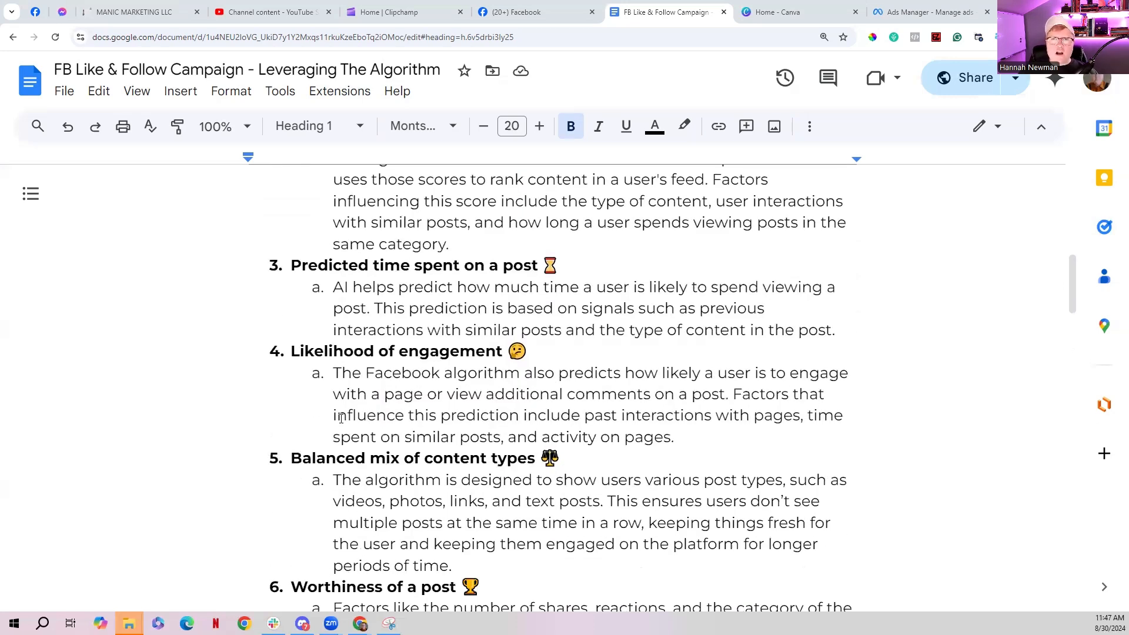
scroll(341, 419, down, 1)
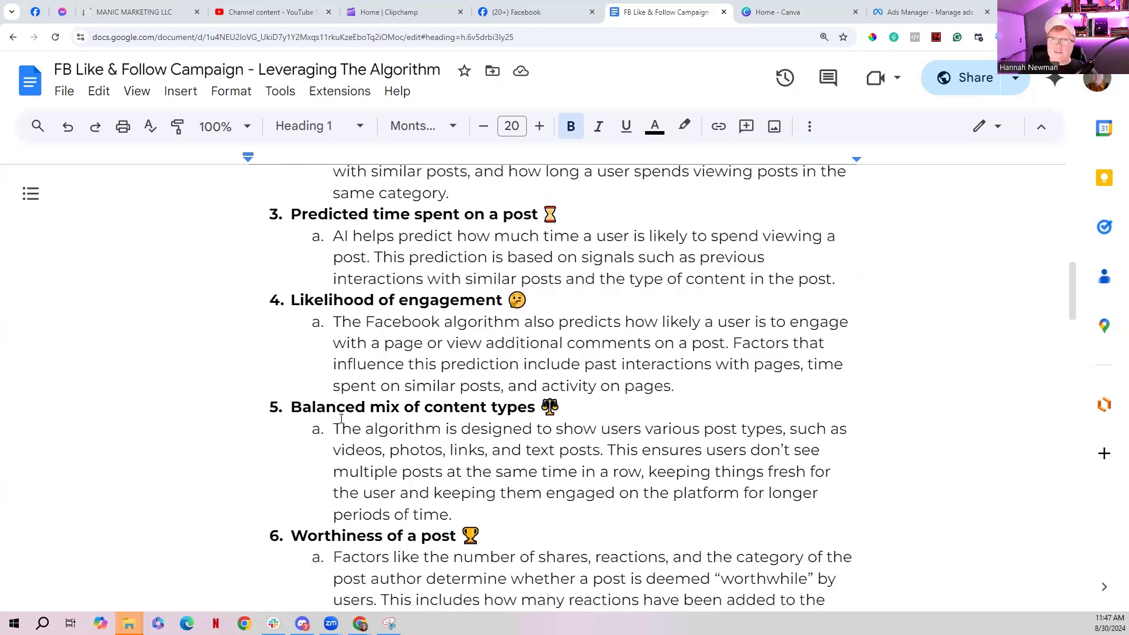
scroll(340, 422, down, 1)
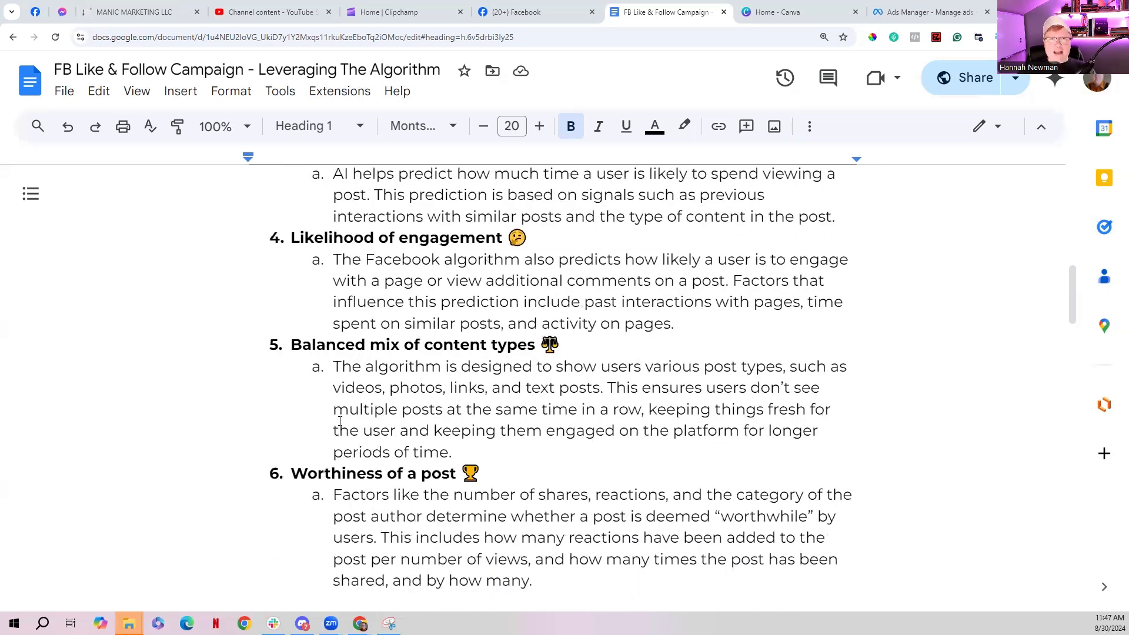
scroll(340, 422, down, 3)
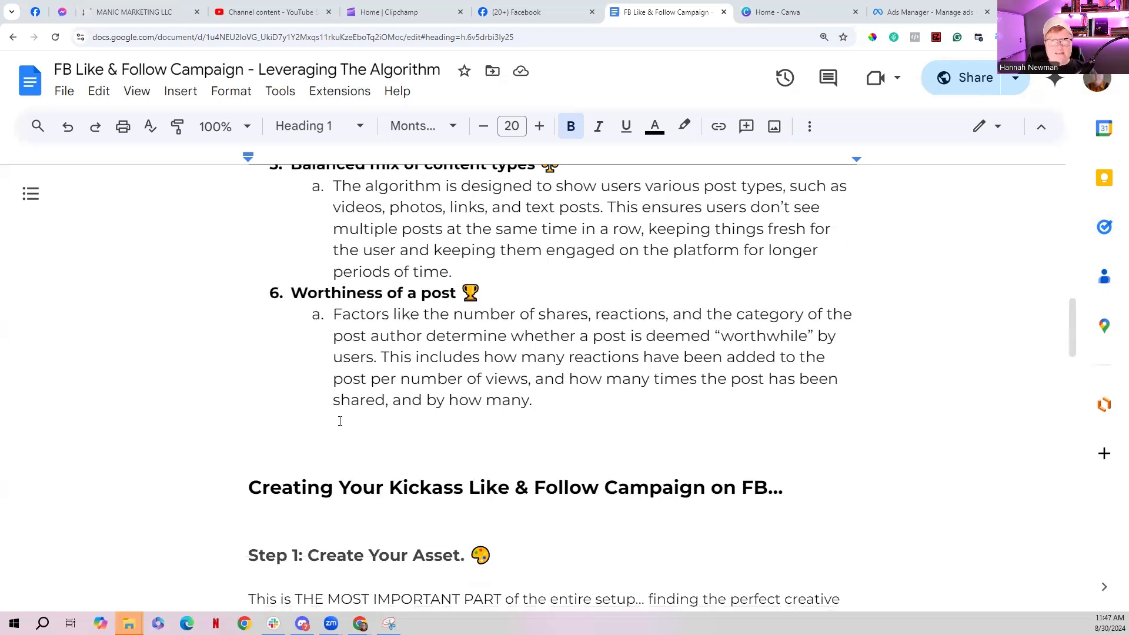
scroll(340, 422, down, 1)
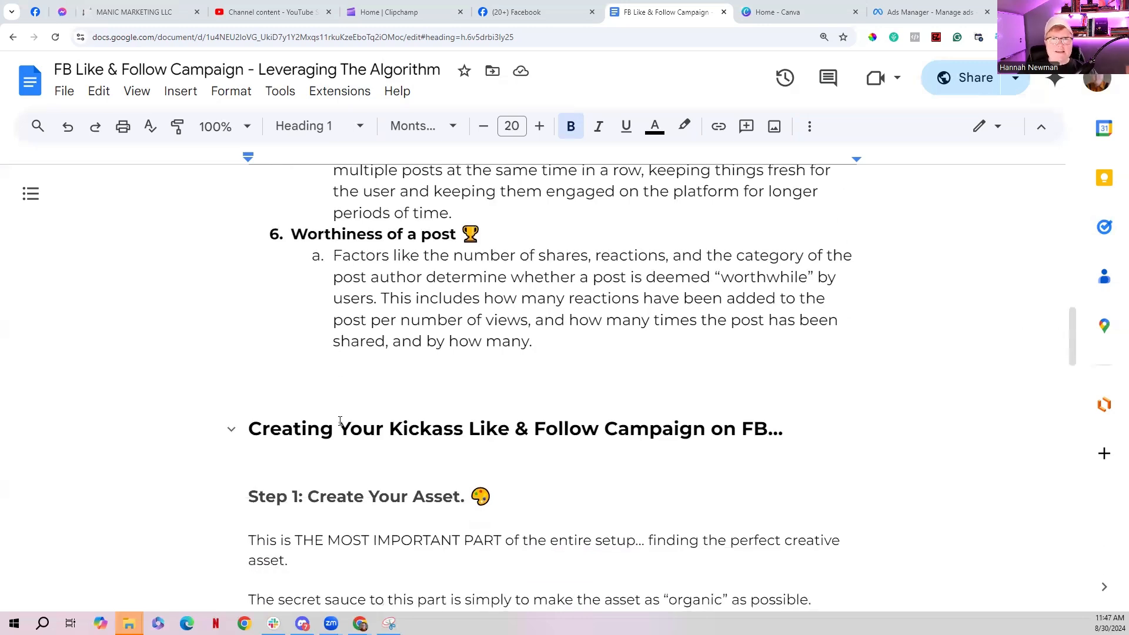
Read Step 1 on creating the asset and examine the example sponsored post beneath it.
scroll(340, 421, down, 2)
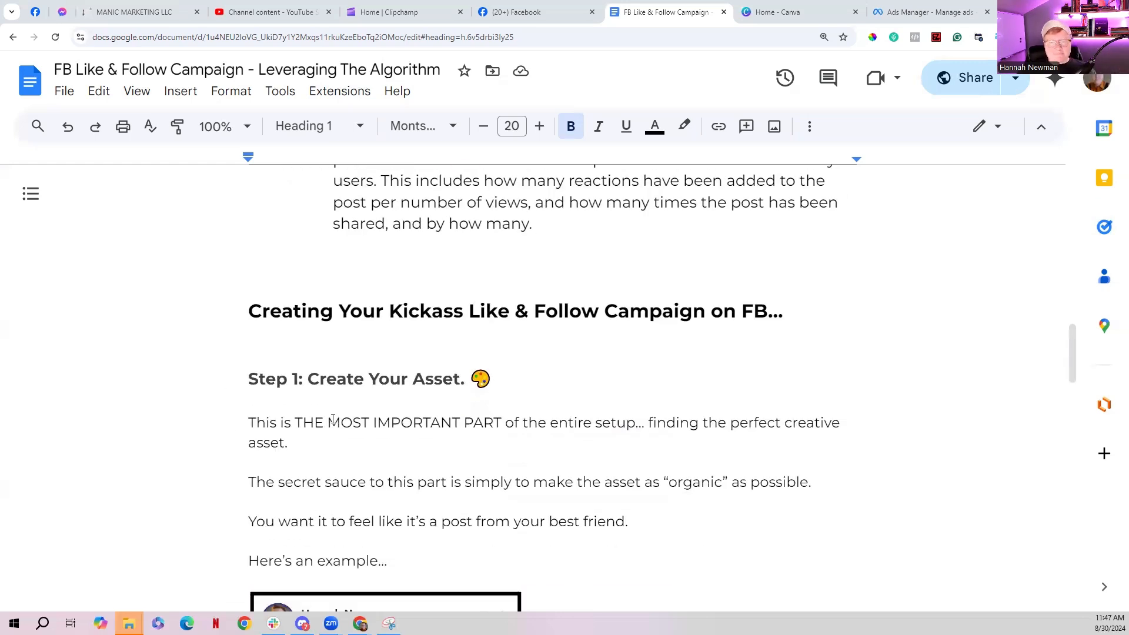
scroll(332, 420, down, 2)
scroll(332, 420, down, 1)
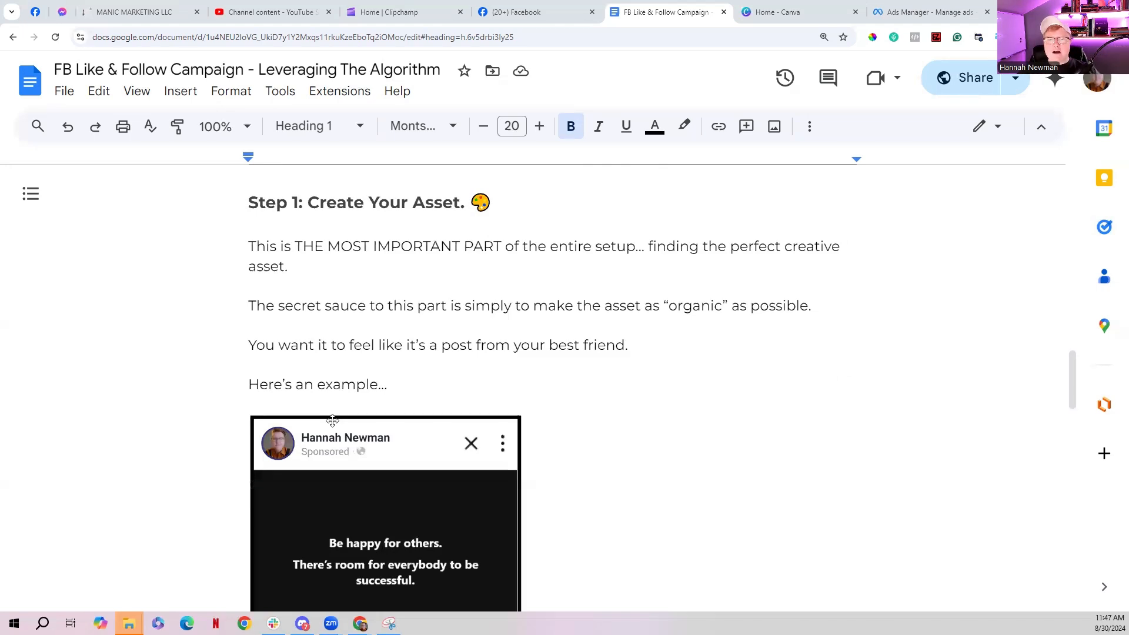
scroll(332, 421, down, 2)
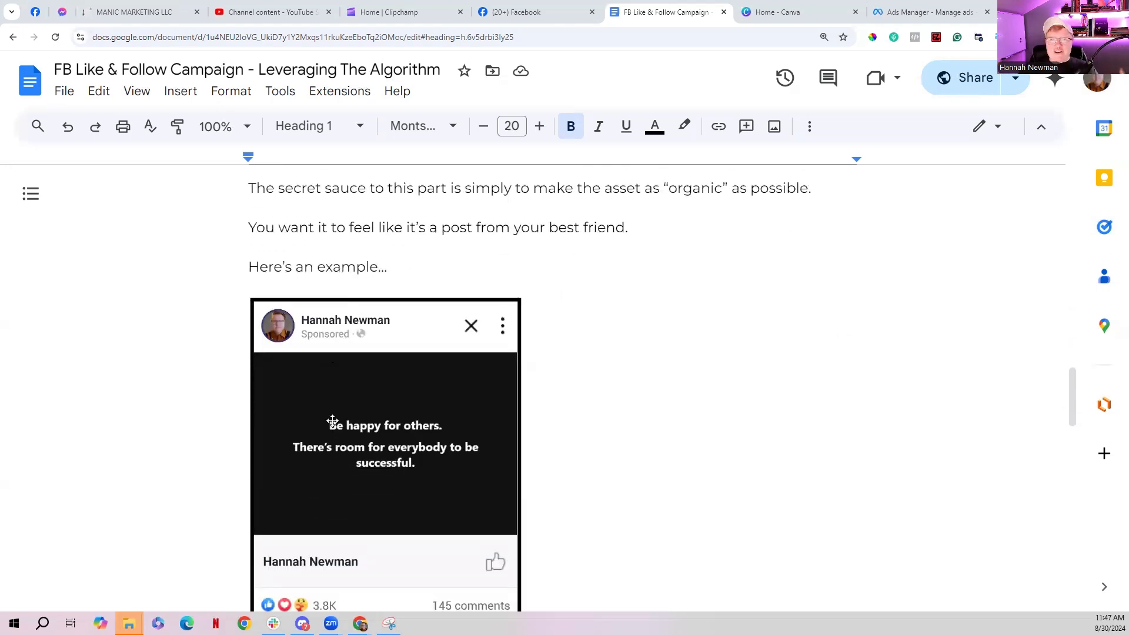
scroll(681, 488, down, 1)
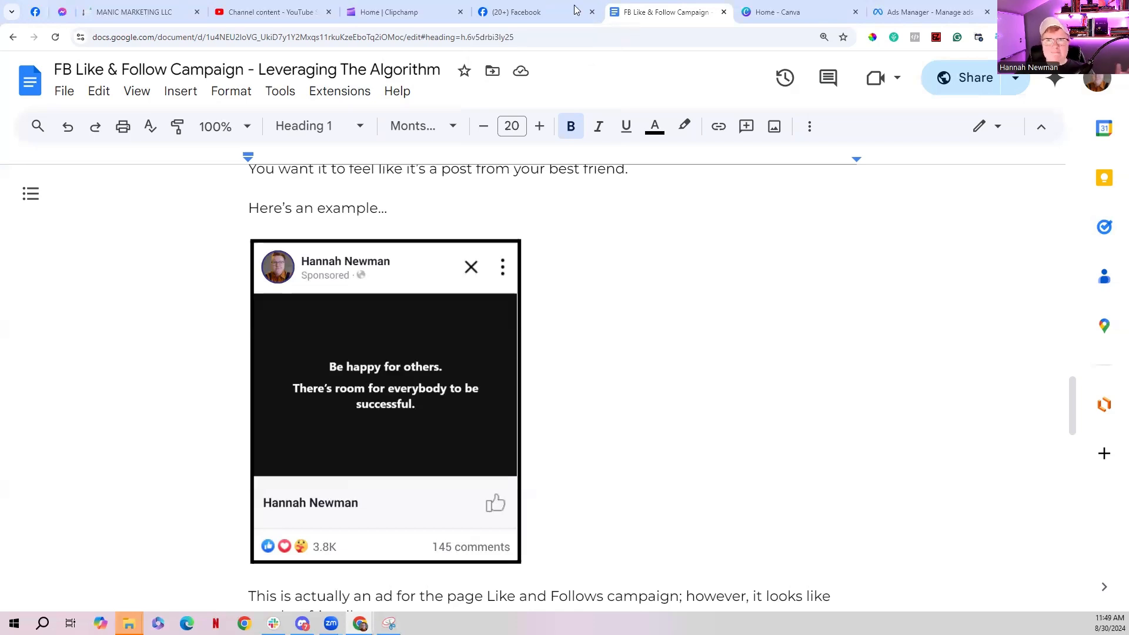
Switch to Facebook and compose a profile post on a solid black background with the text "This is a example post".
click(547, 13)
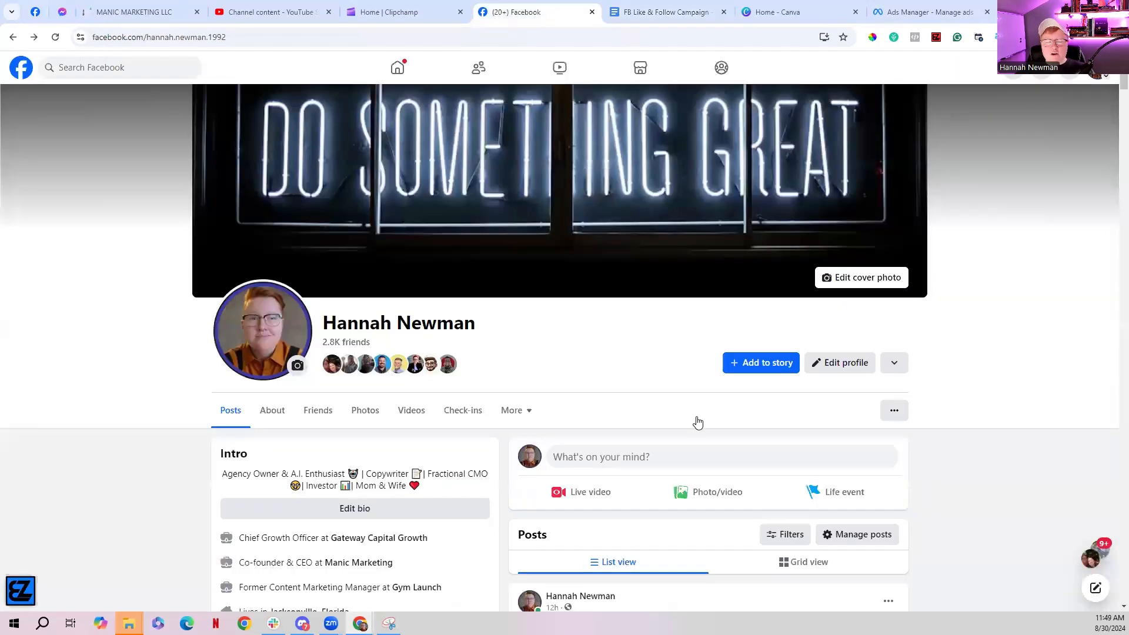
click(607, 459)
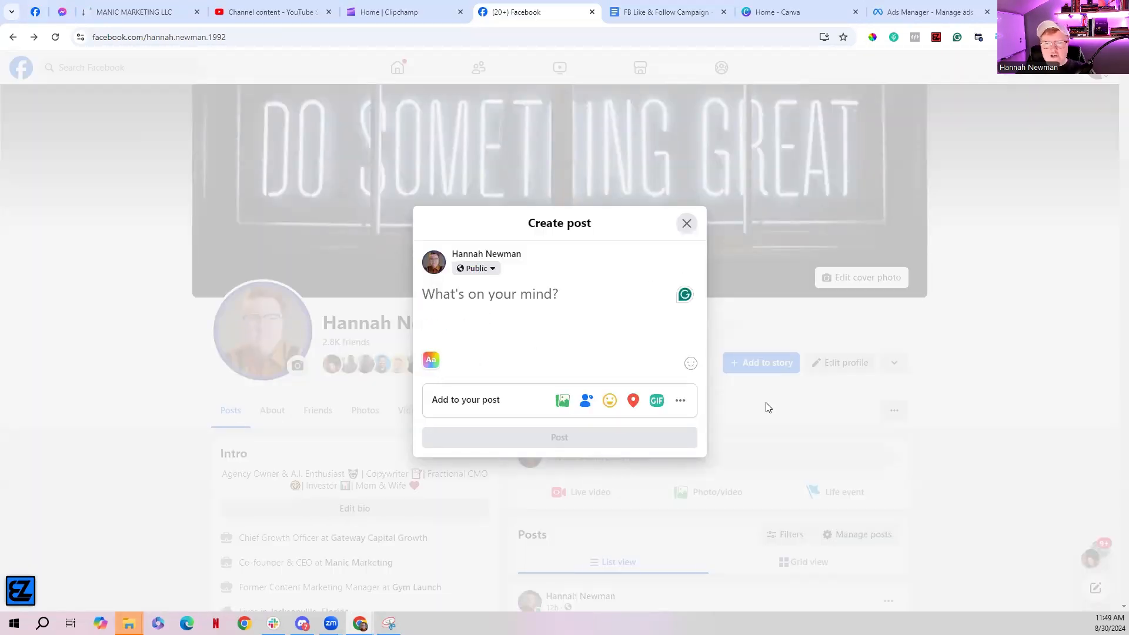
click(431, 362)
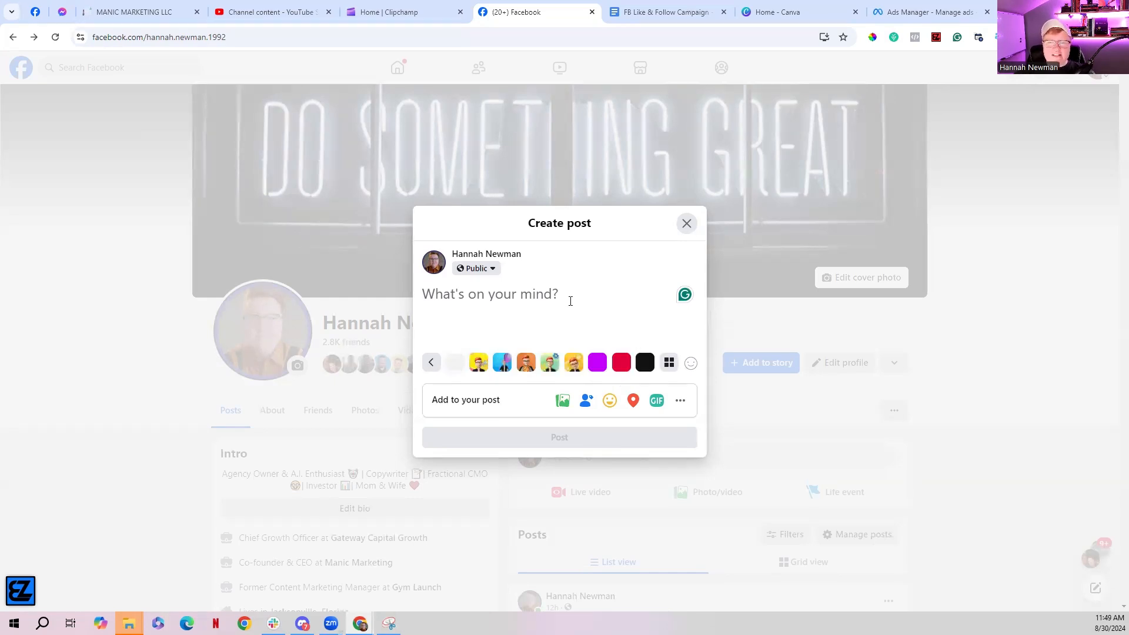
click(641, 370)
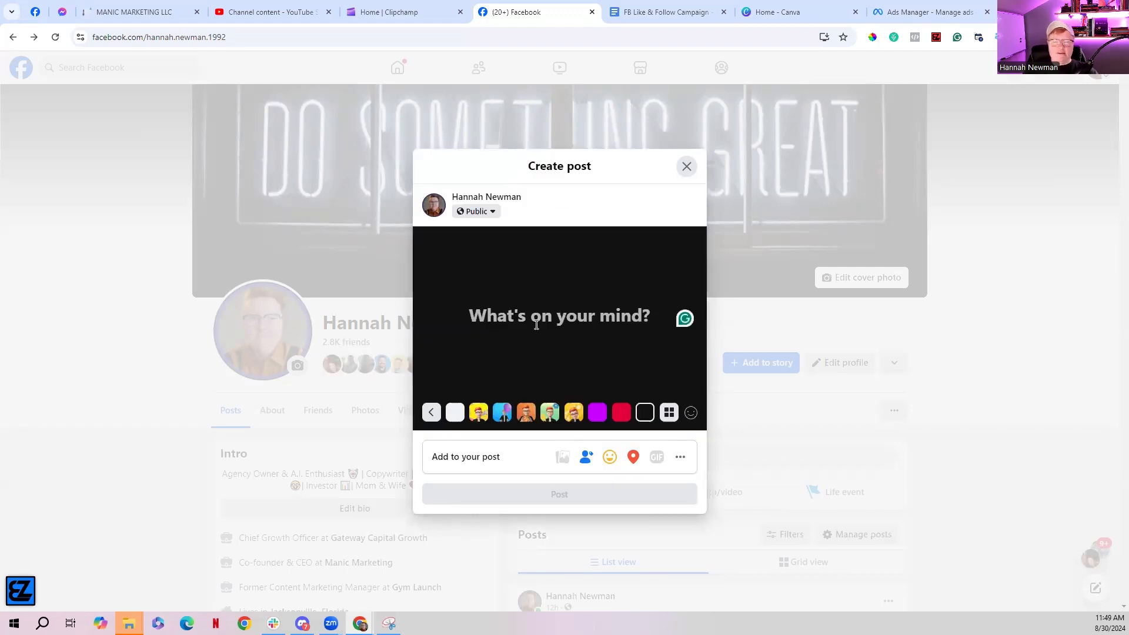
text(This is a pr)
key(BackSpace)
key(BackSpace)
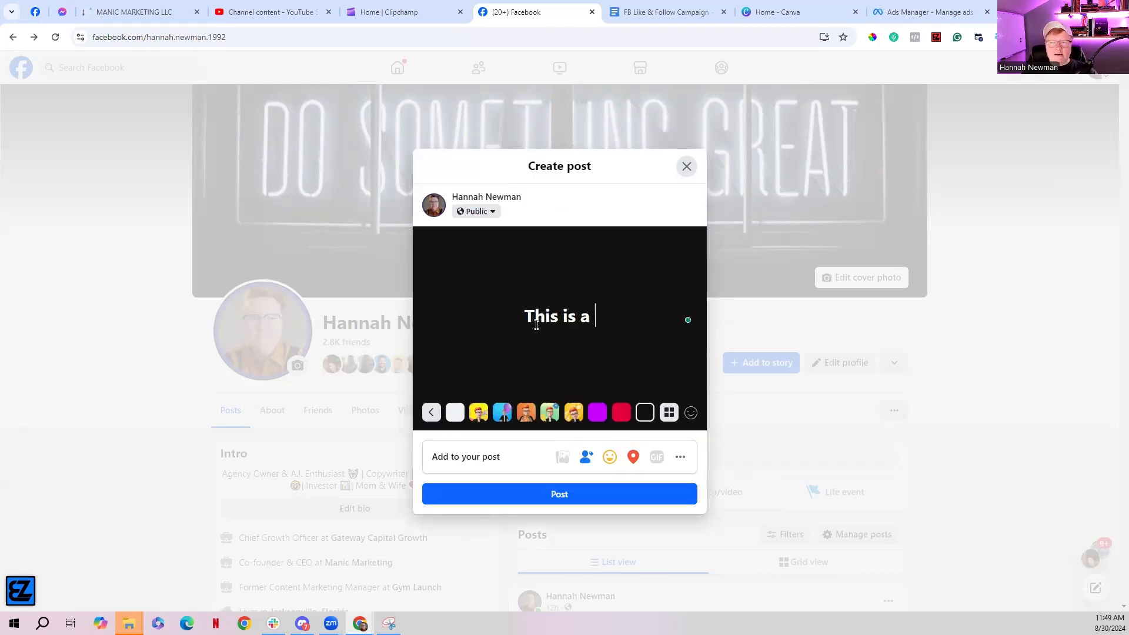
text(example post)
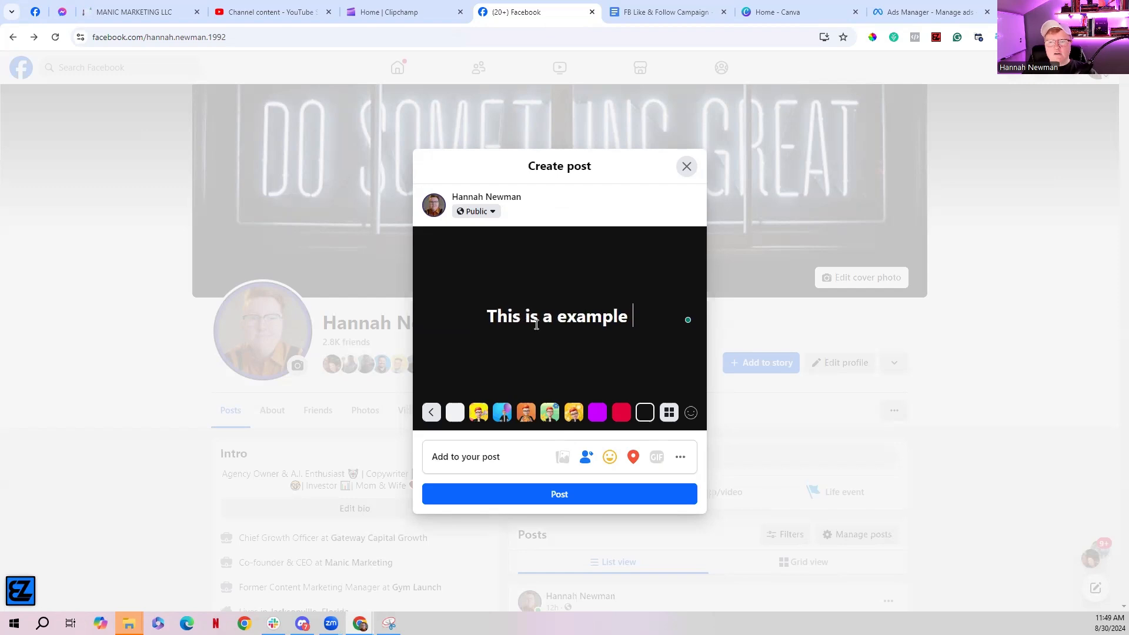
Restrict the post's audience to Only me and publish it.
click(493, 213)
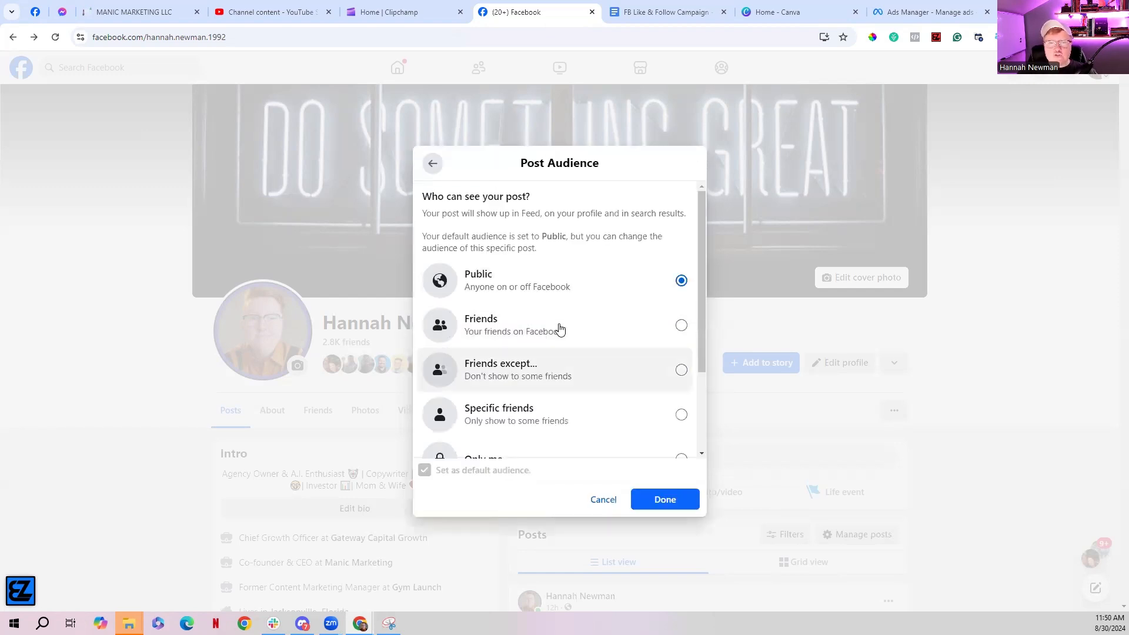
scroll(564, 353, down, 2)
click(680, 343)
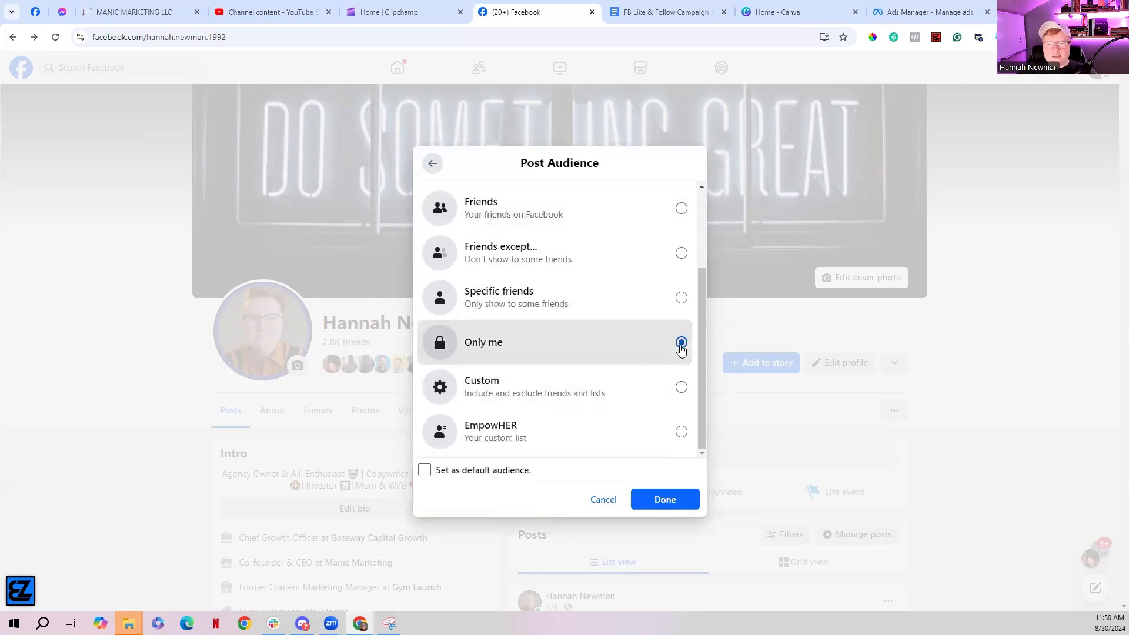
click(653, 506)
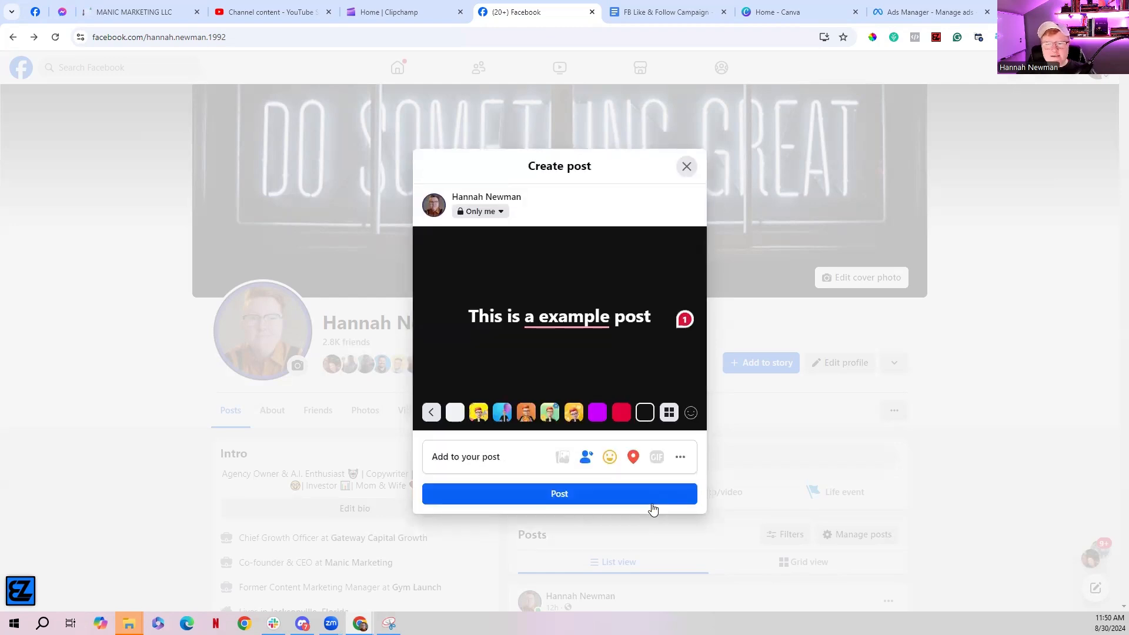
click(512, 500)
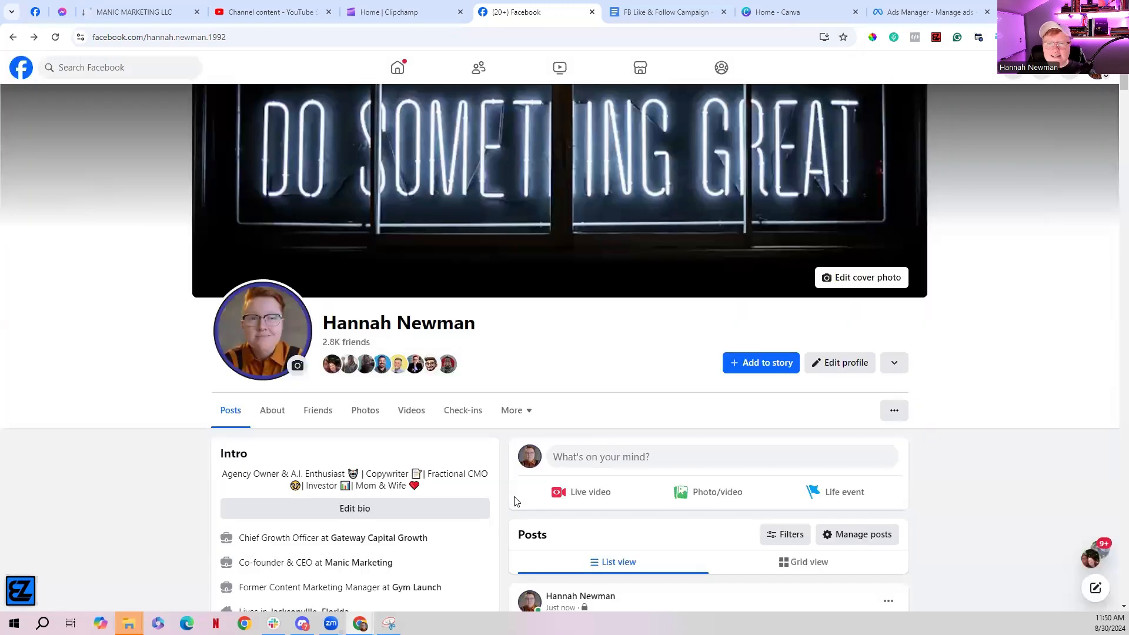
Switch to Snipping Tool and capture the black area of the newly published example post.
scroll(564, 483, down, 6)
scroll(563, 486, down, 1)
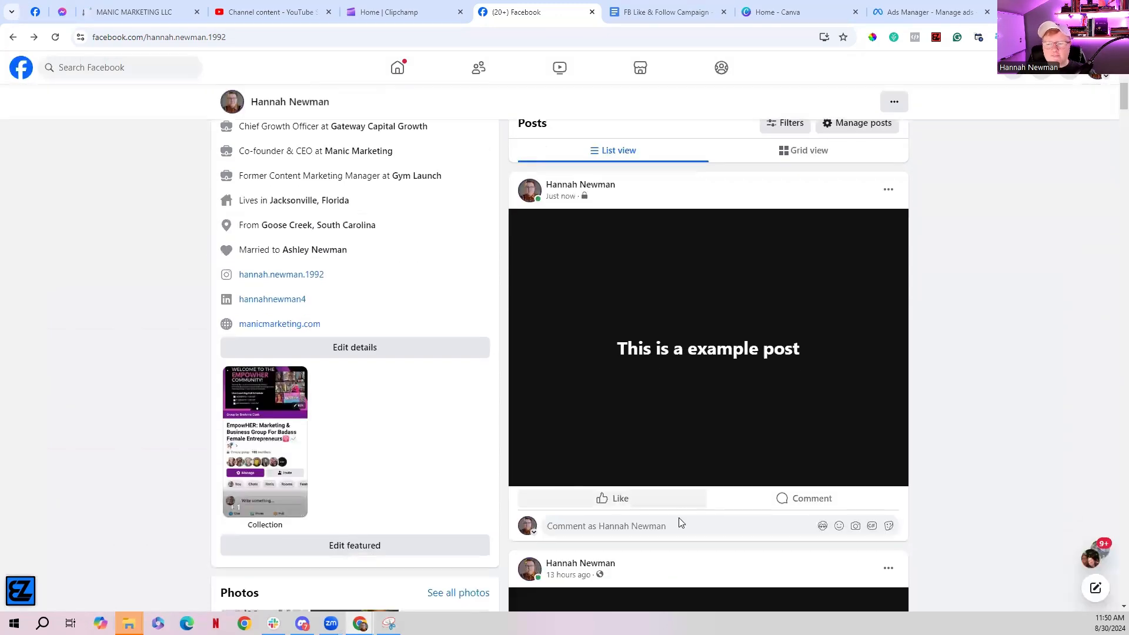
click(389, 623)
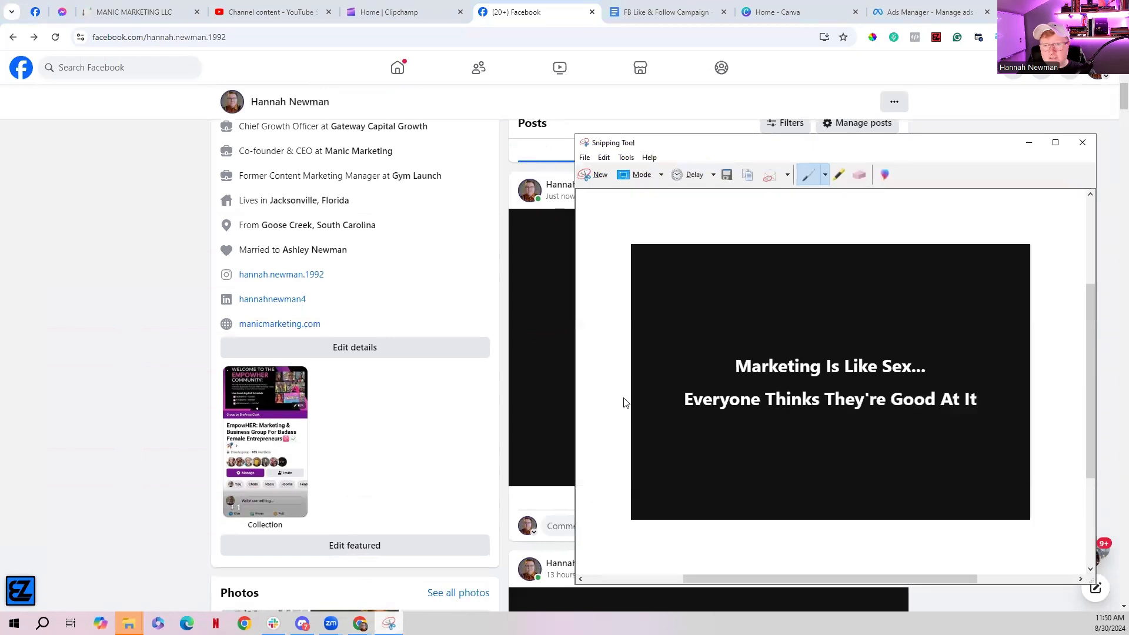
click(596, 176)
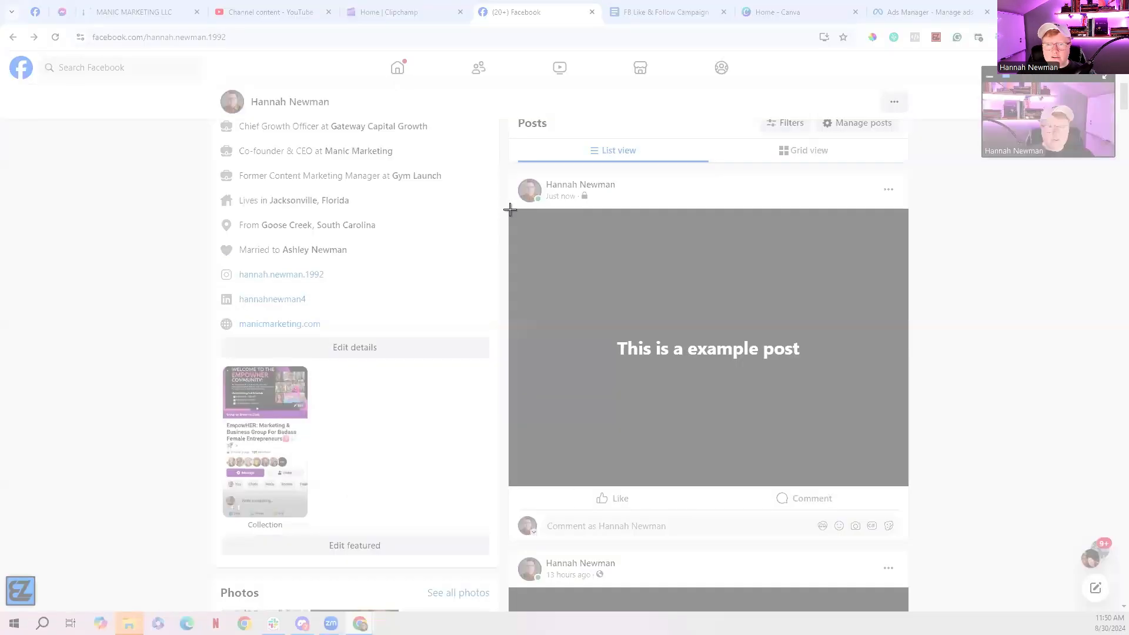
drag(509, 210, 908, 485)
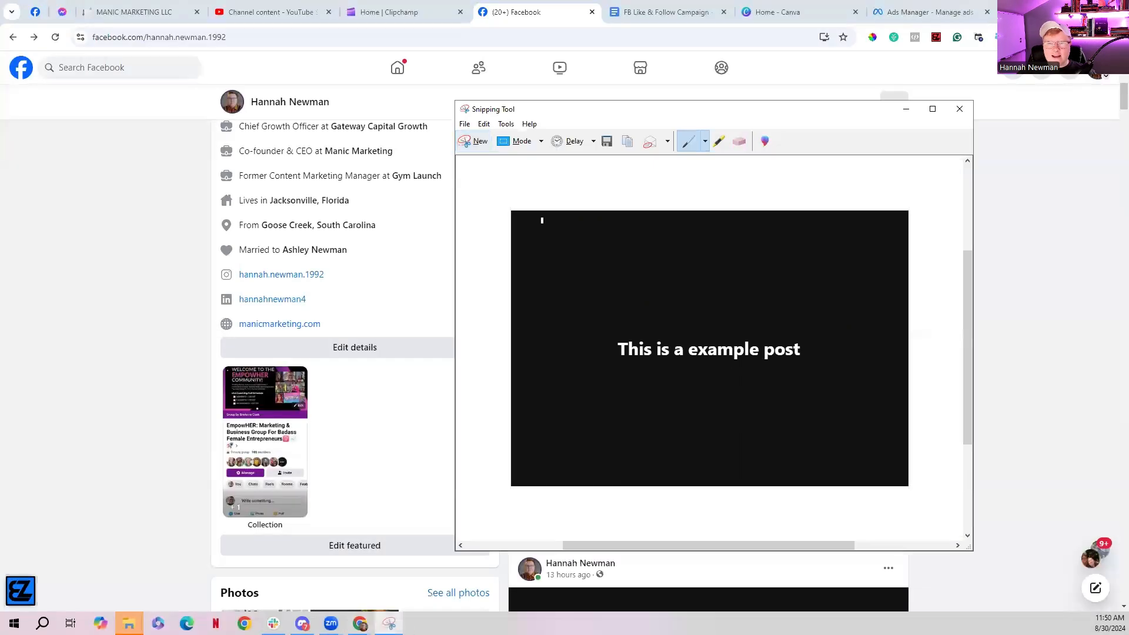
click(608, 141)
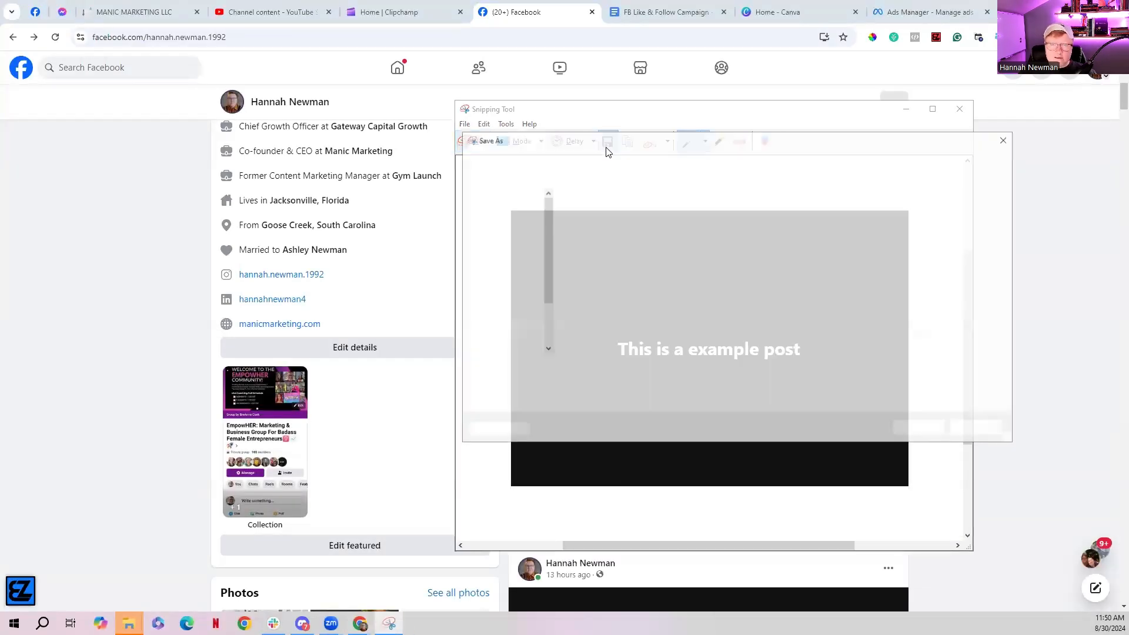
text(654654651321654)
key(Return)
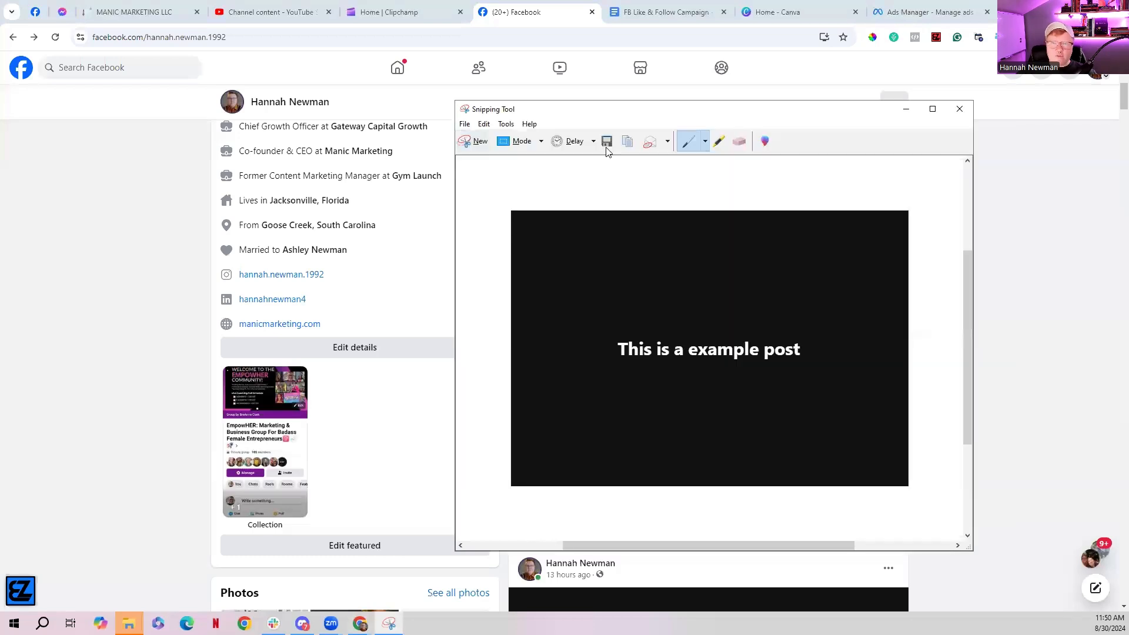
click(906, 110)
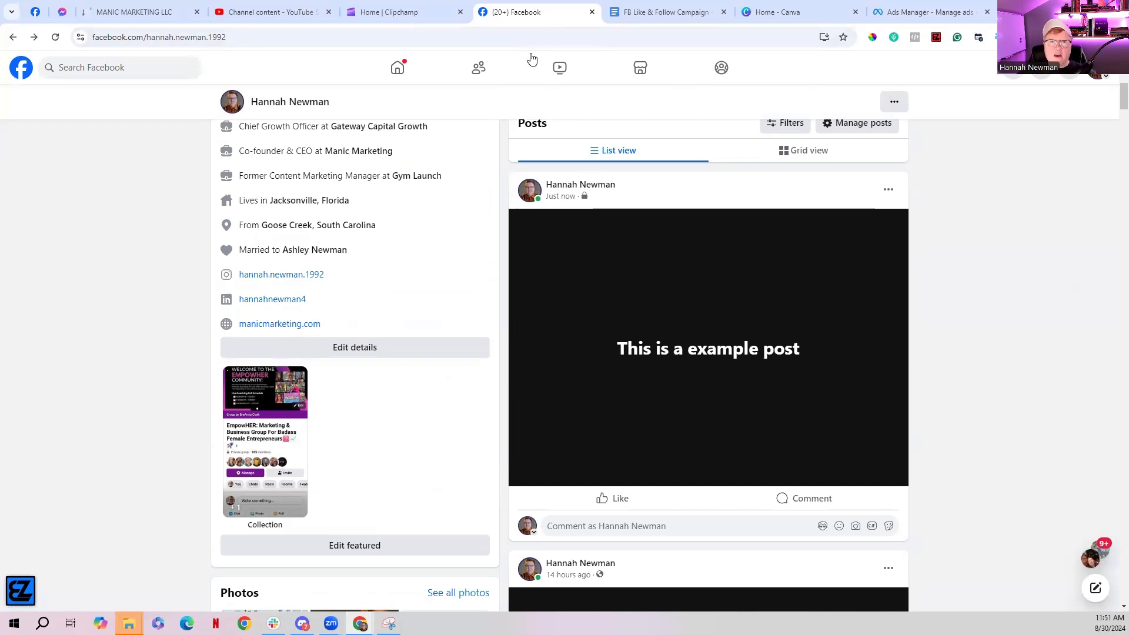
Return to the campaign document in Google Docs and read Step 2 on building the campaign.
click(639, 19)
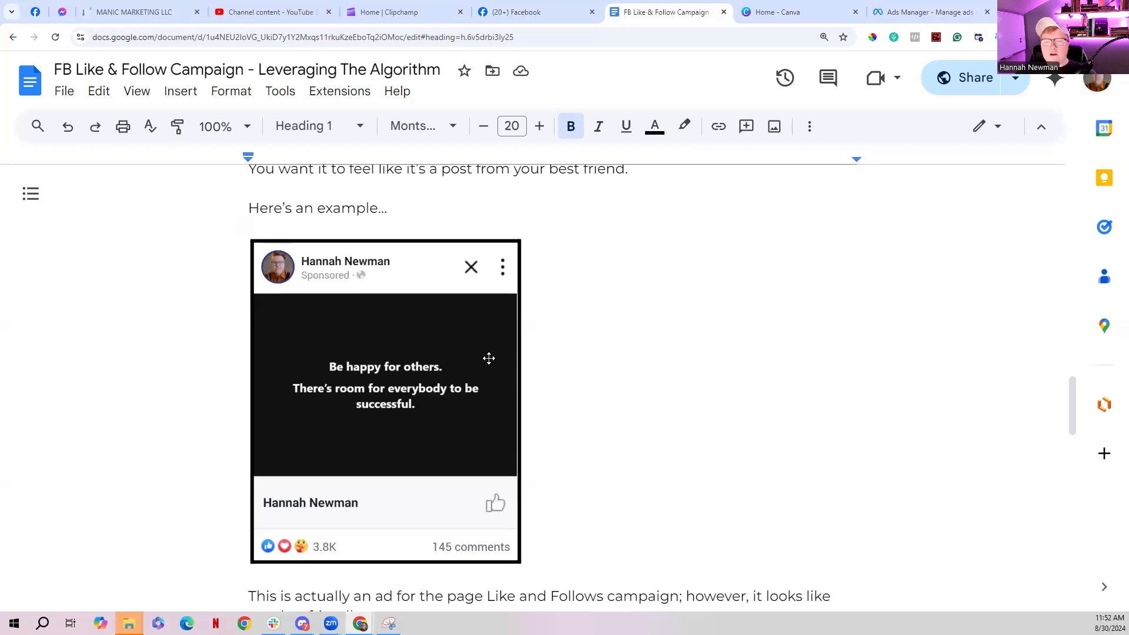
scroll(489, 358, down, 4)
scroll(490, 360, down, 6)
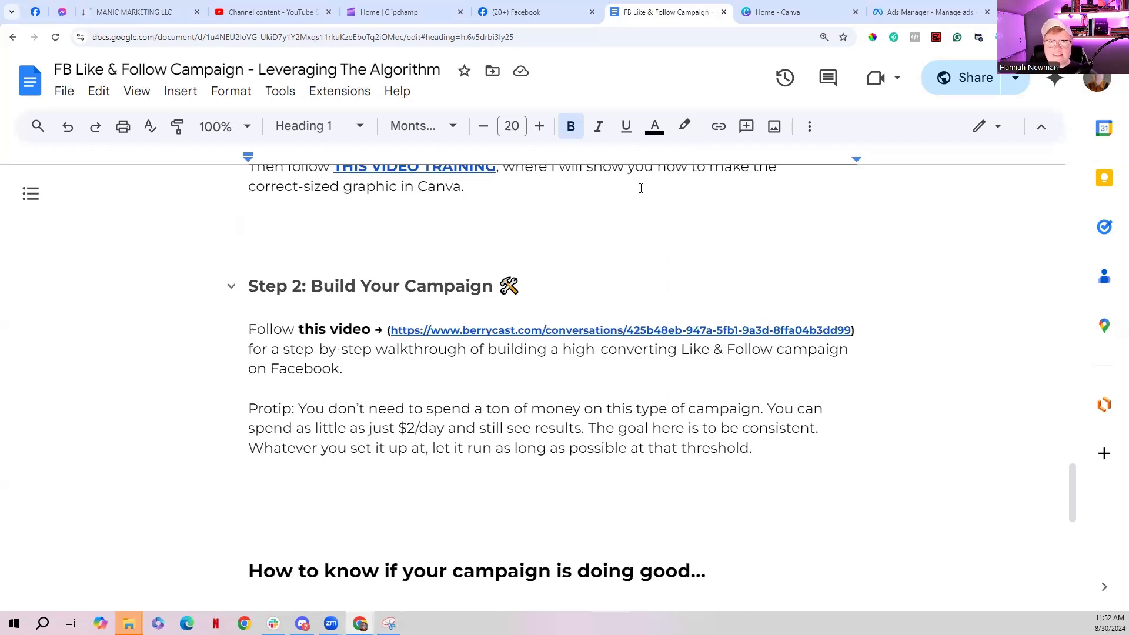
Switch to Ads Manager and create a new campaign with the Engagement objective using the manual engagement setup.
click(897, 21)
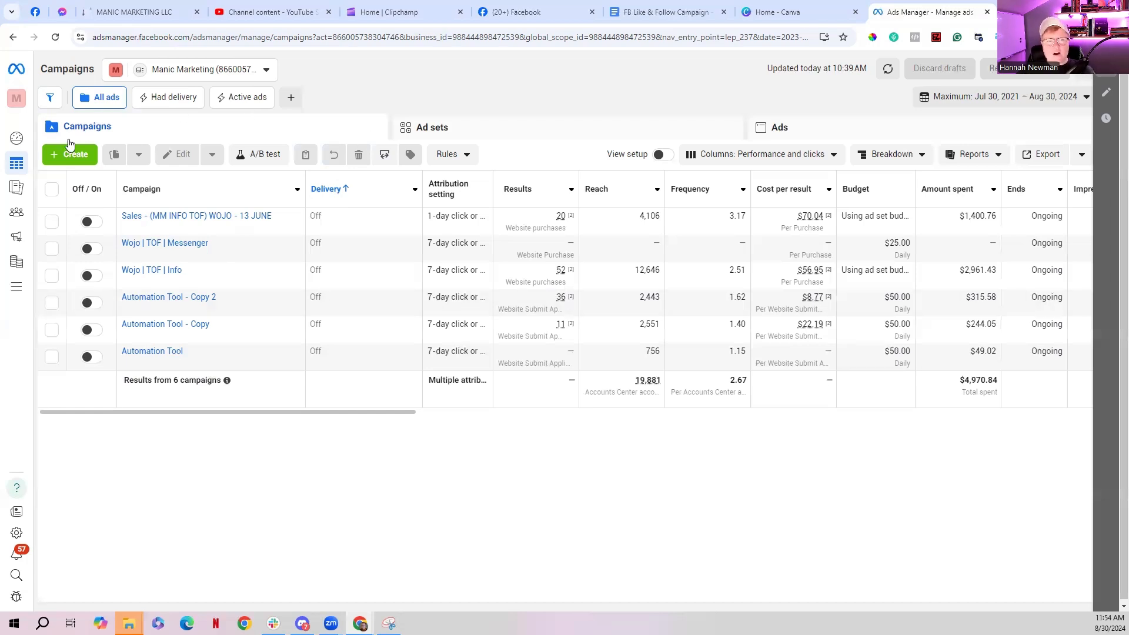
click(83, 162)
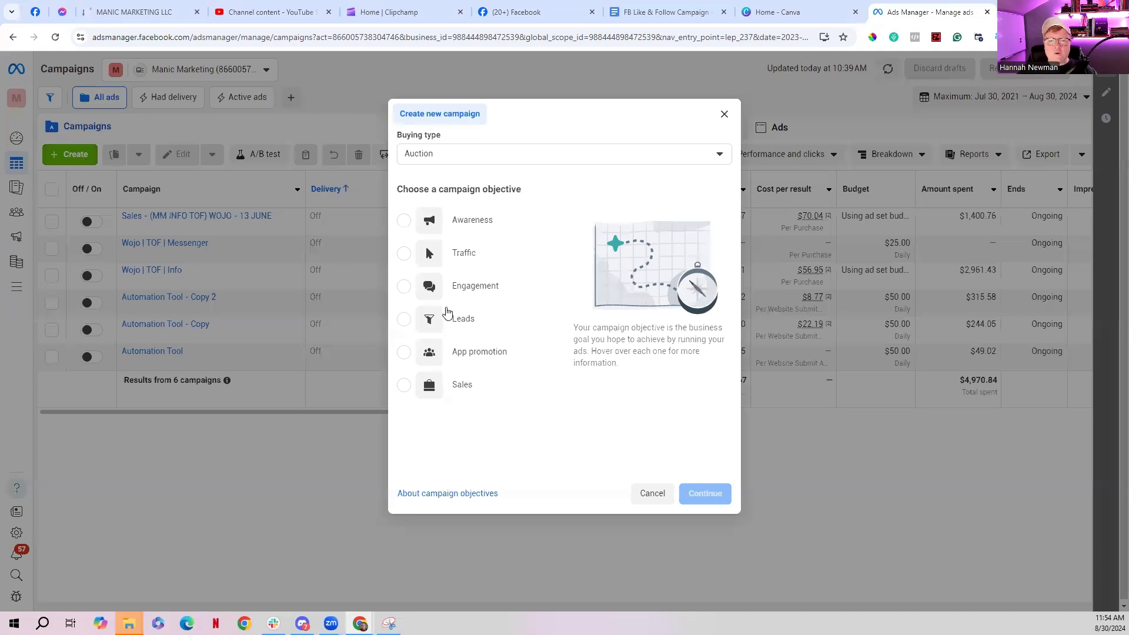
click(404, 289)
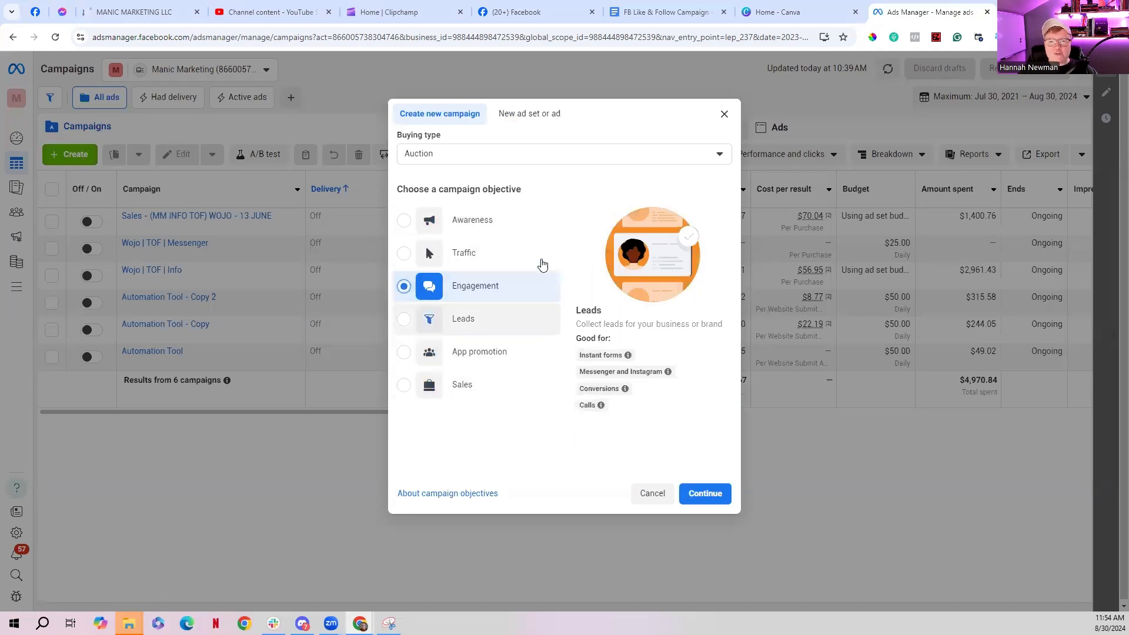
click(701, 497)
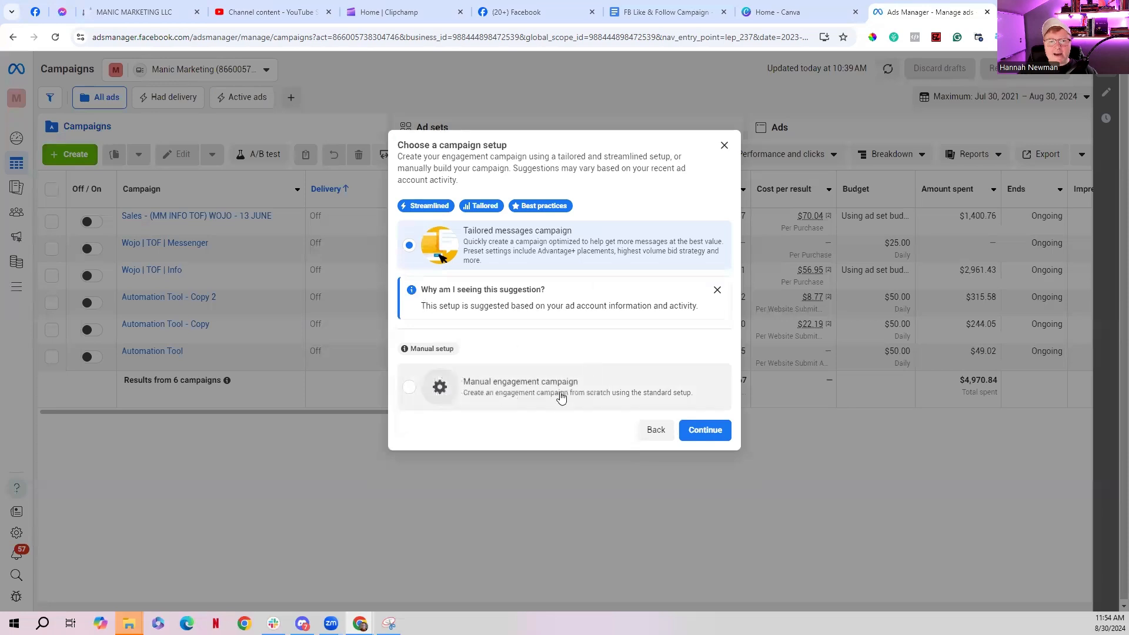
click(514, 391)
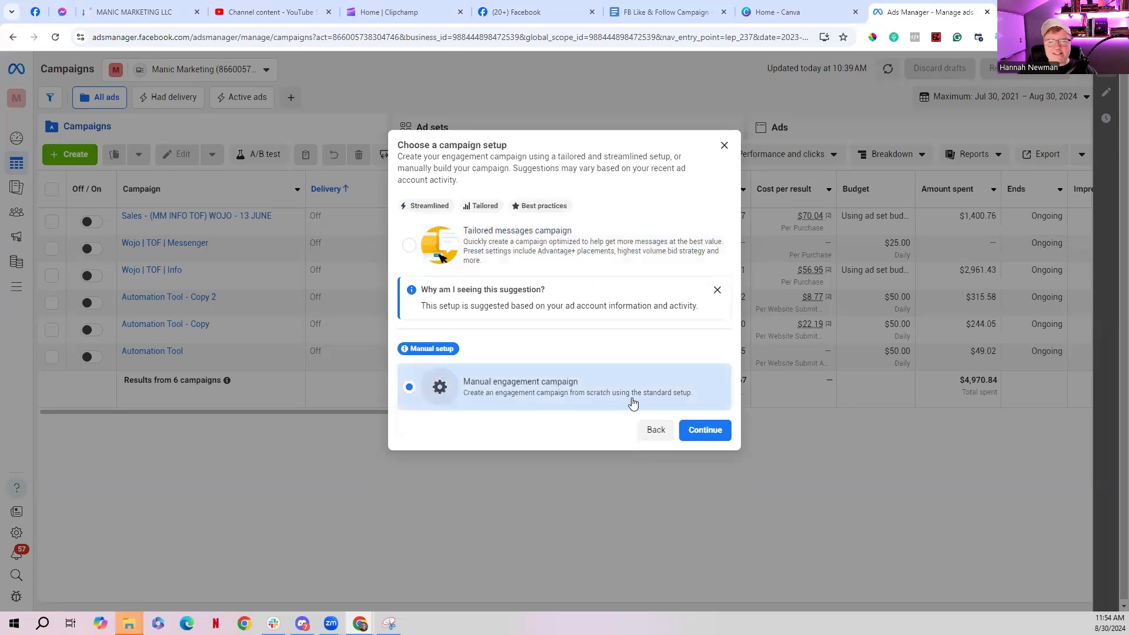
click(717, 431)
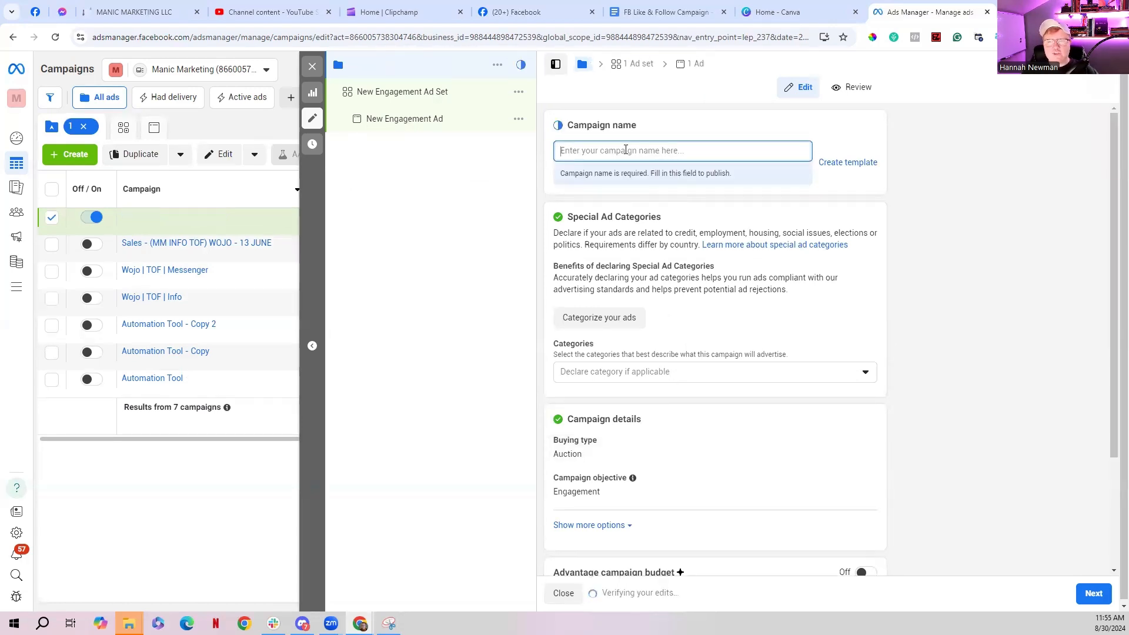
Name the campaign Page Like Campaign, enable Advantage campaign budget at $5 daily, and continue to the ad set.
text(Page Like Campaign)
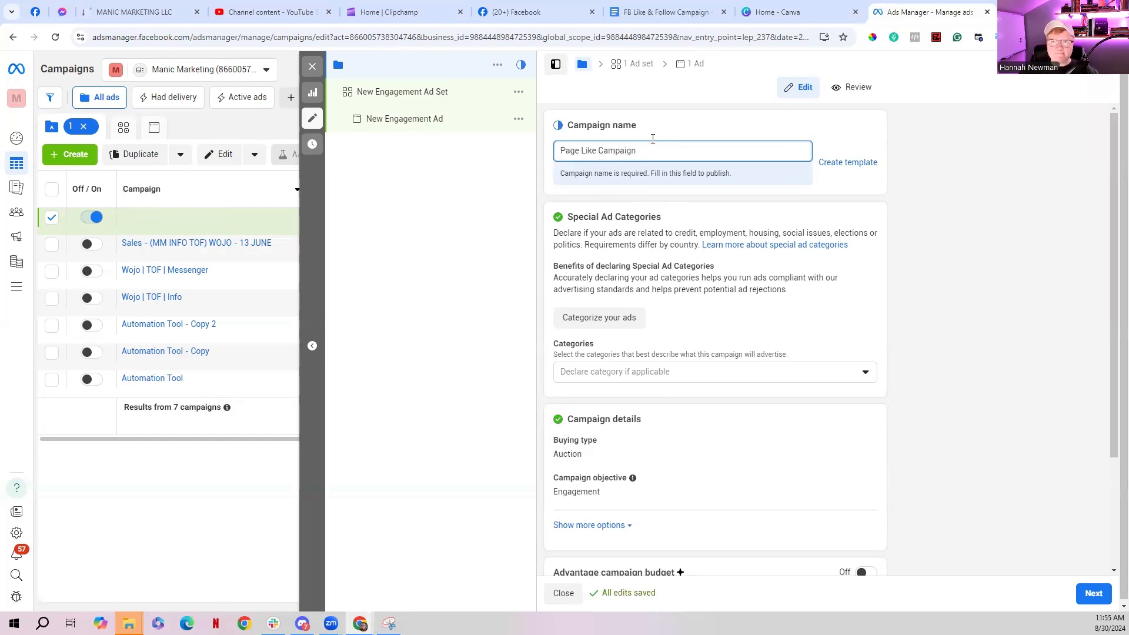
scroll(682, 181, down, 2)
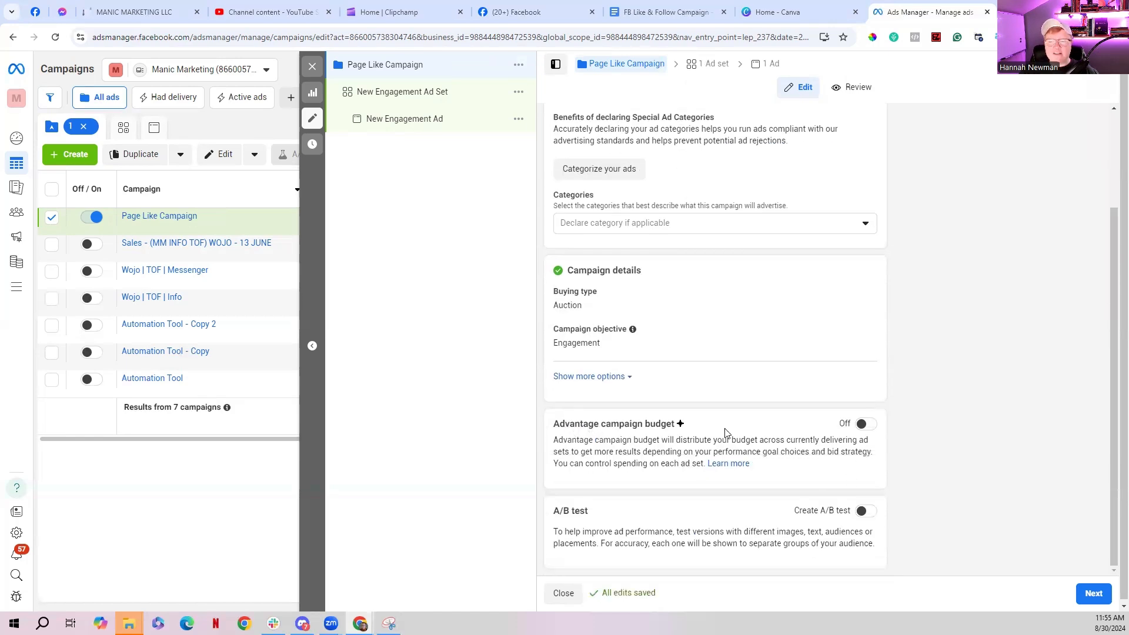
click(870, 425)
click(757, 505)
double_click(733, 504)
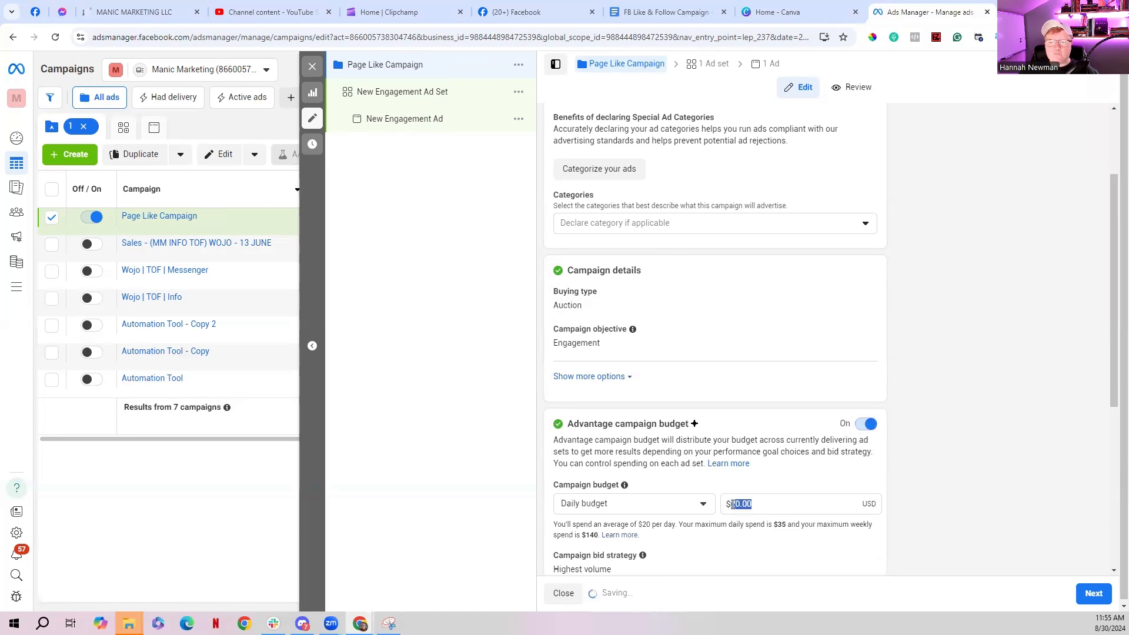
key(BackSpace)
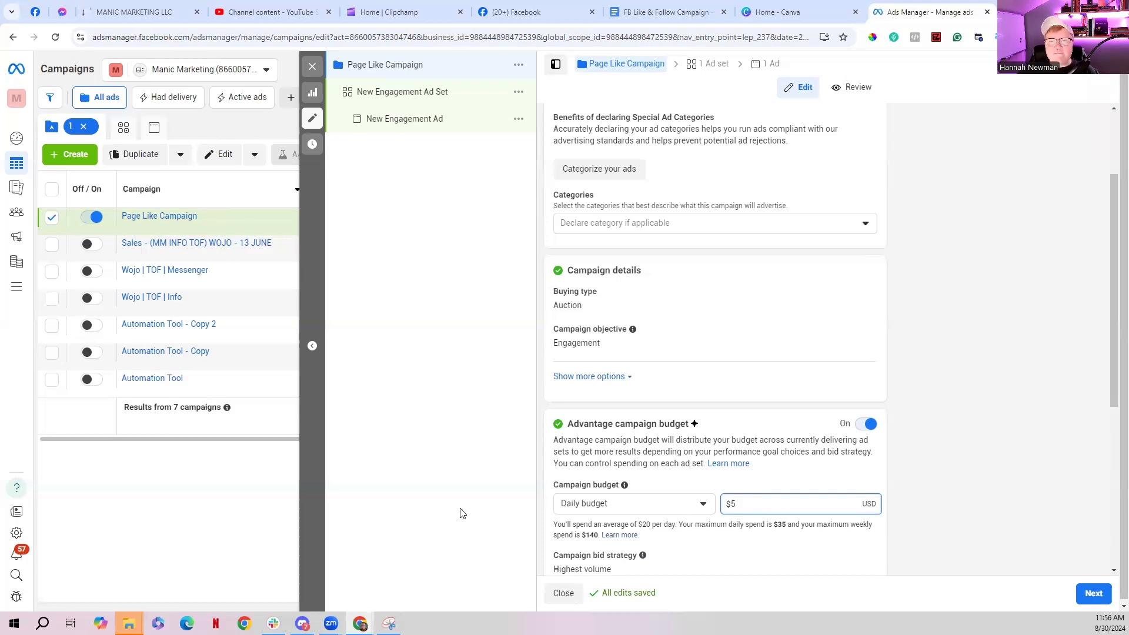
click(1091, 595)
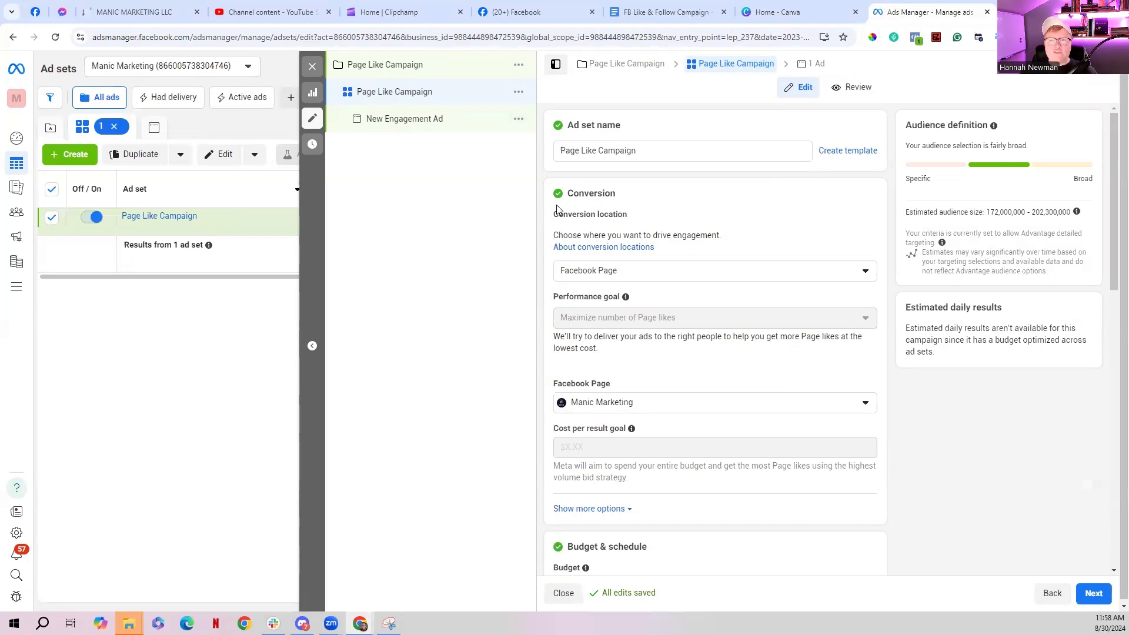
Review the ad set's name, conversion location, performance goal and selected Facebook Page.
click(592, 148)
triple_click(591, 148)
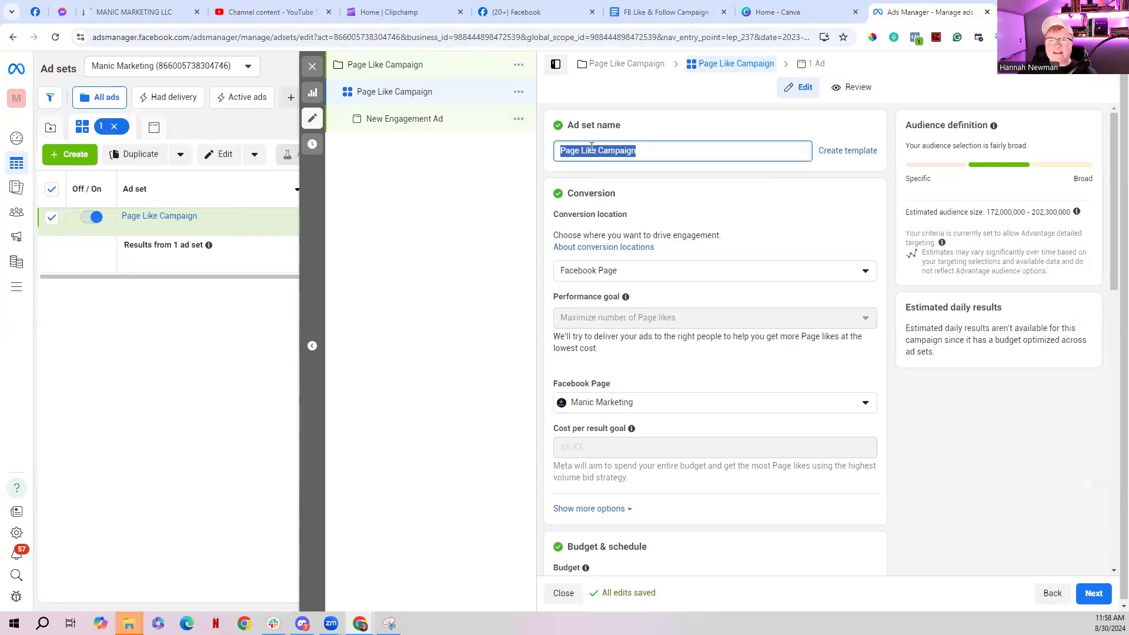
click(647, 129)
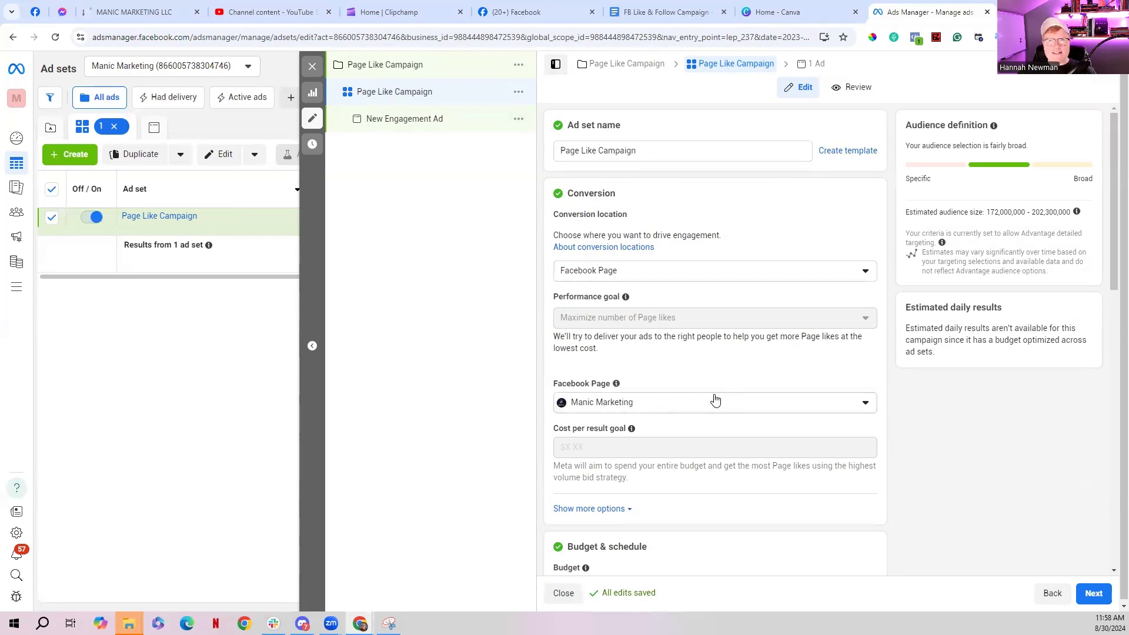
scroll(556, 350, down, 1)
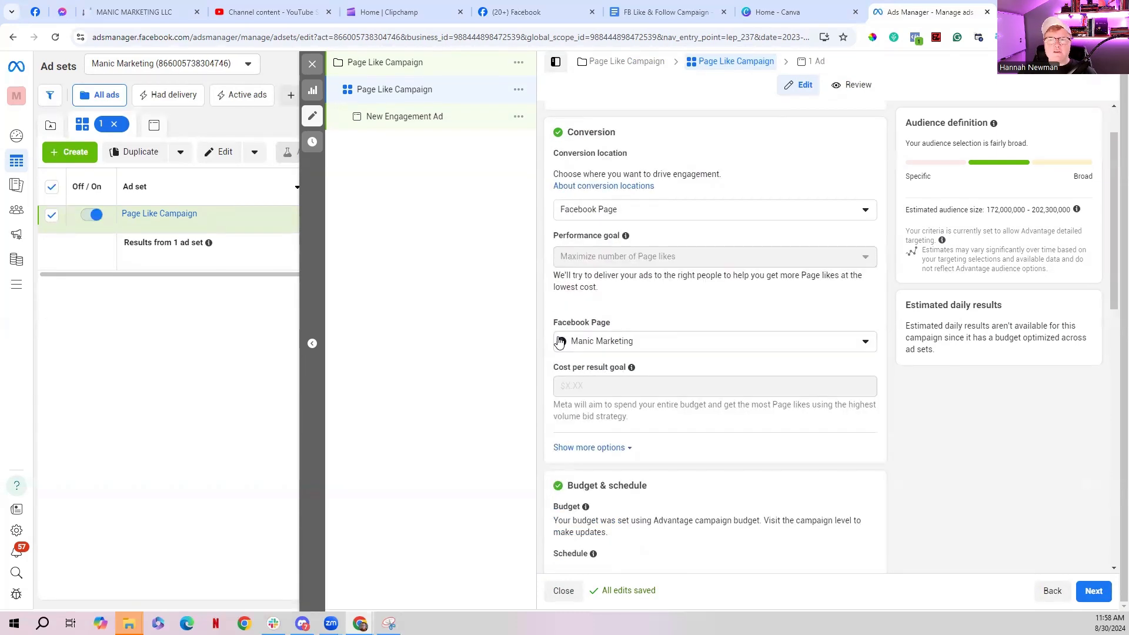
scroll(558, 343, up, 1)
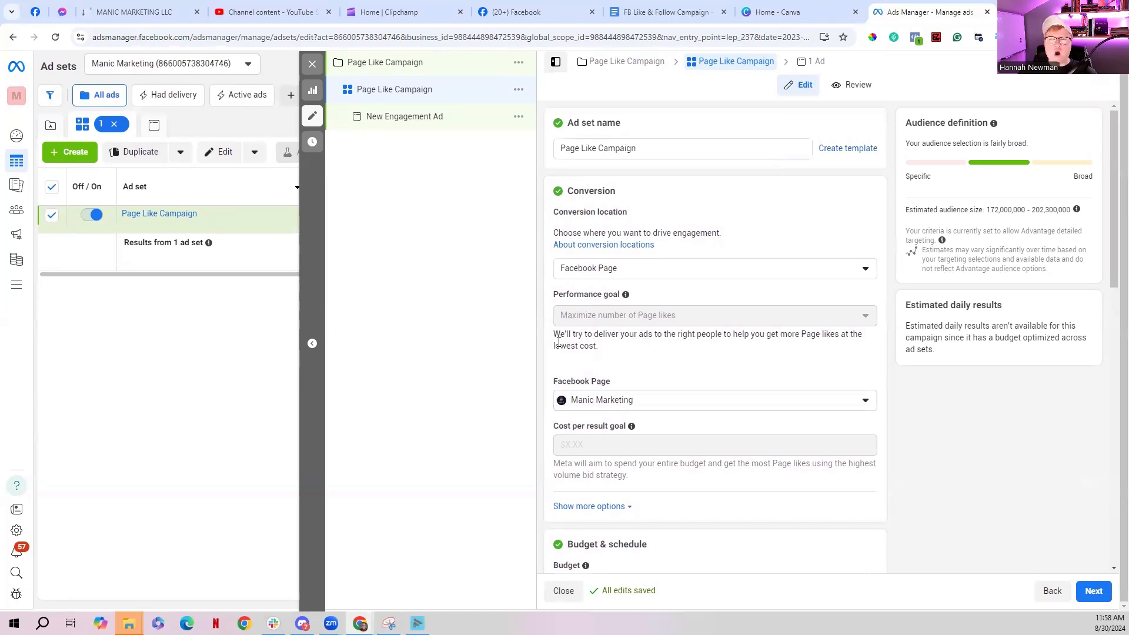
Narrow the ad set's audience location to Texas and check the estimated audience size.
scroll(559, 342, down, 4)
scroll(559, 342, down, 6)
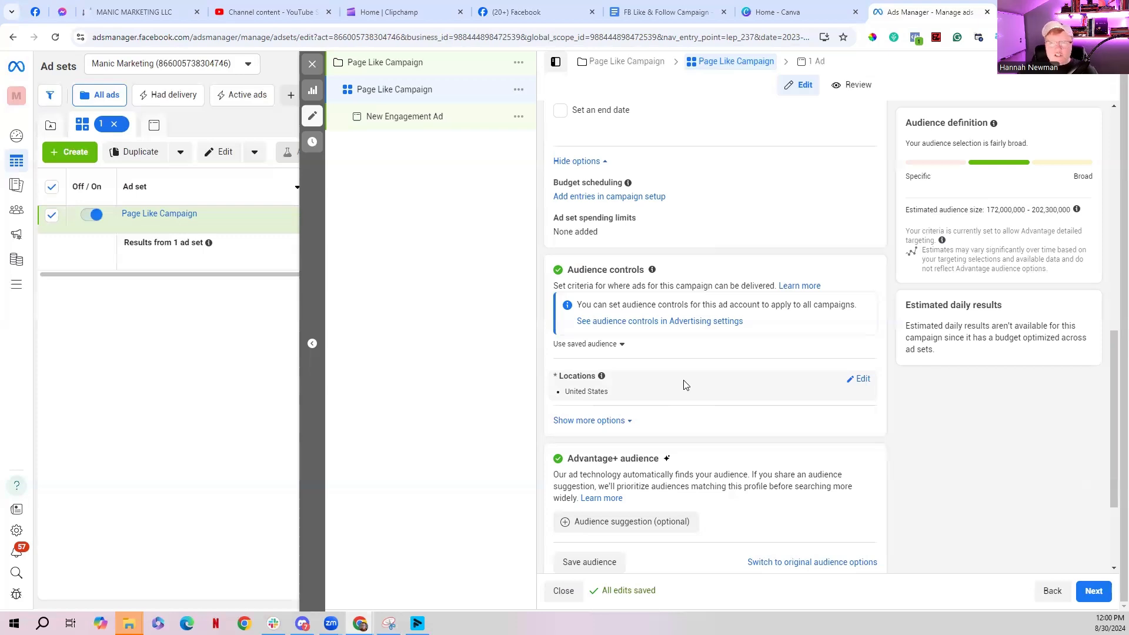
click(855, 383)
click(679, 460)
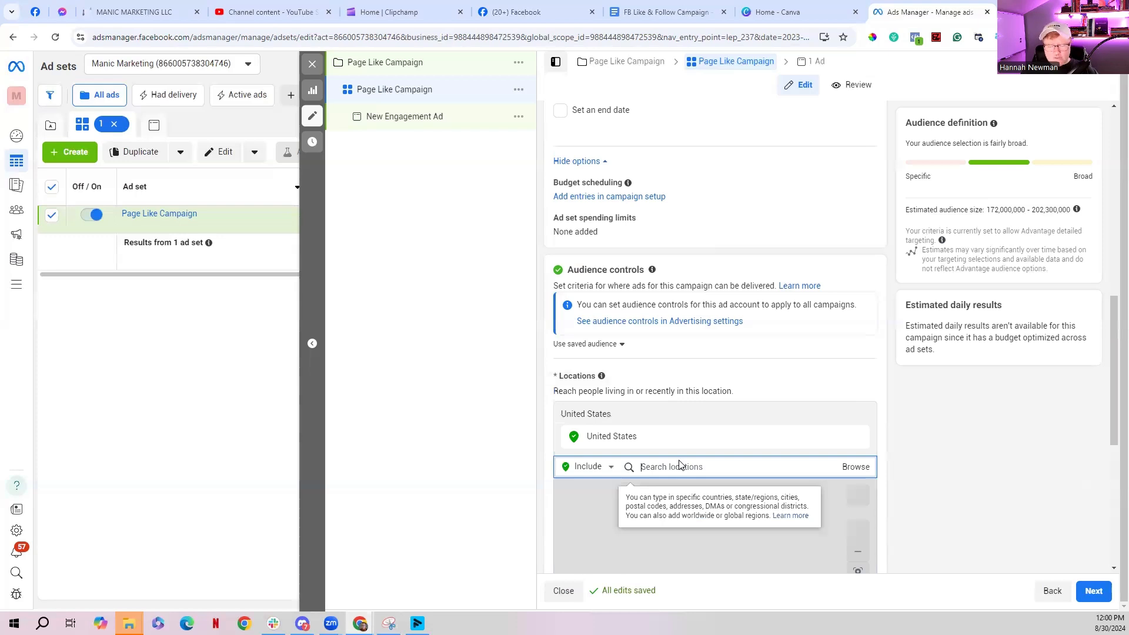
text(texas)
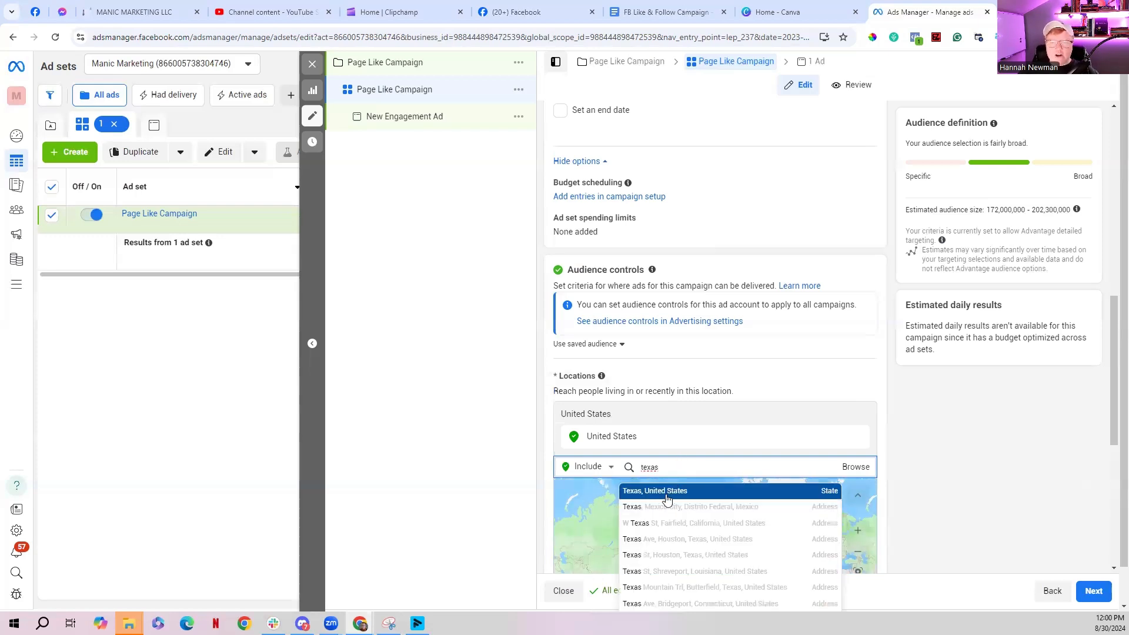
click(667, 500)
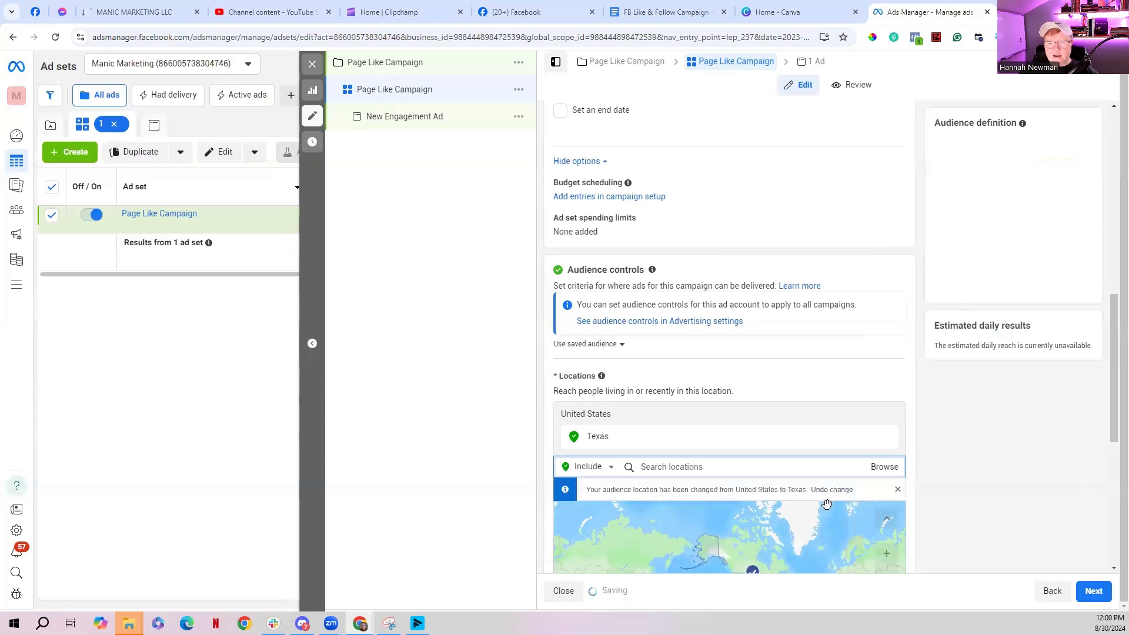
scroll(936, 488, down, 2)
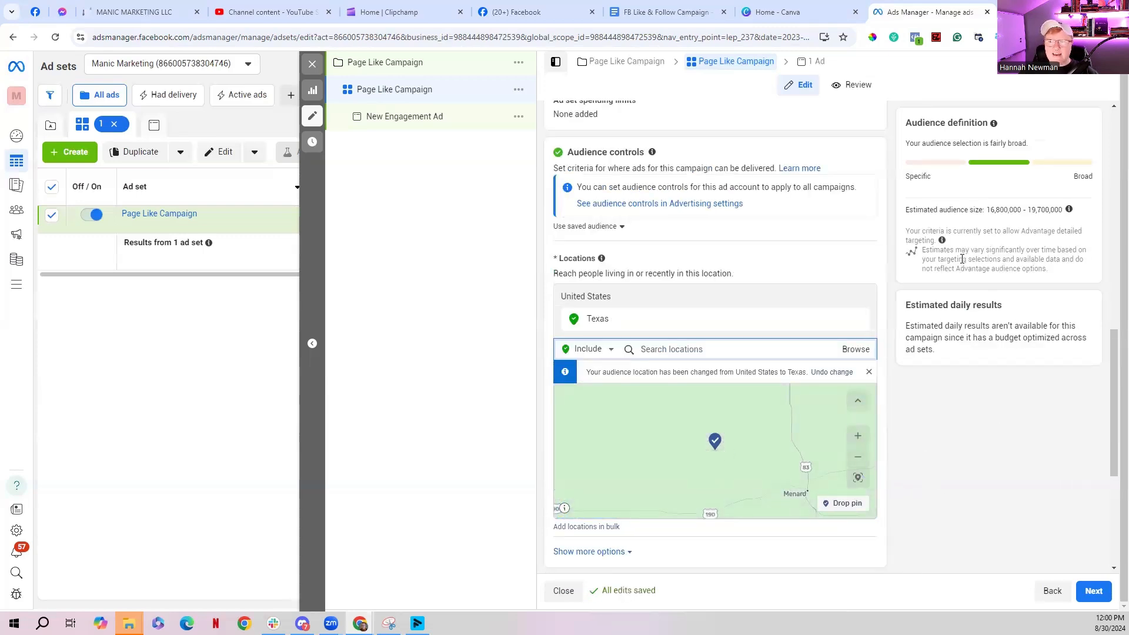
drag(986, 210, 1065, 212)
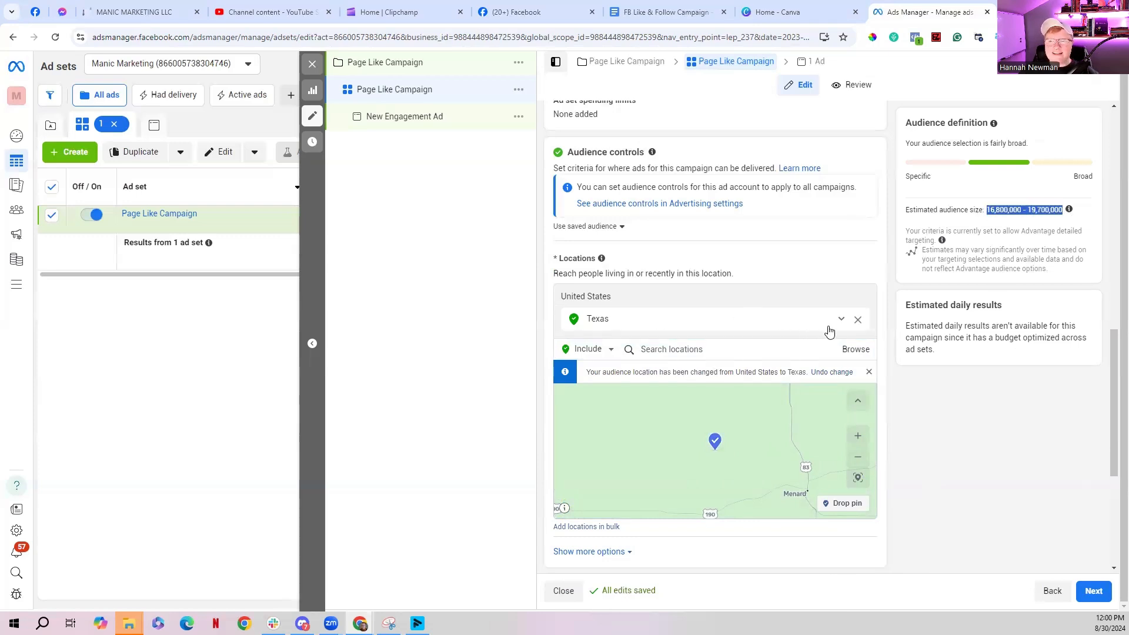
Remove Texas from the audience locations and add United States instead.
click(859, 321)
click(689, 328)
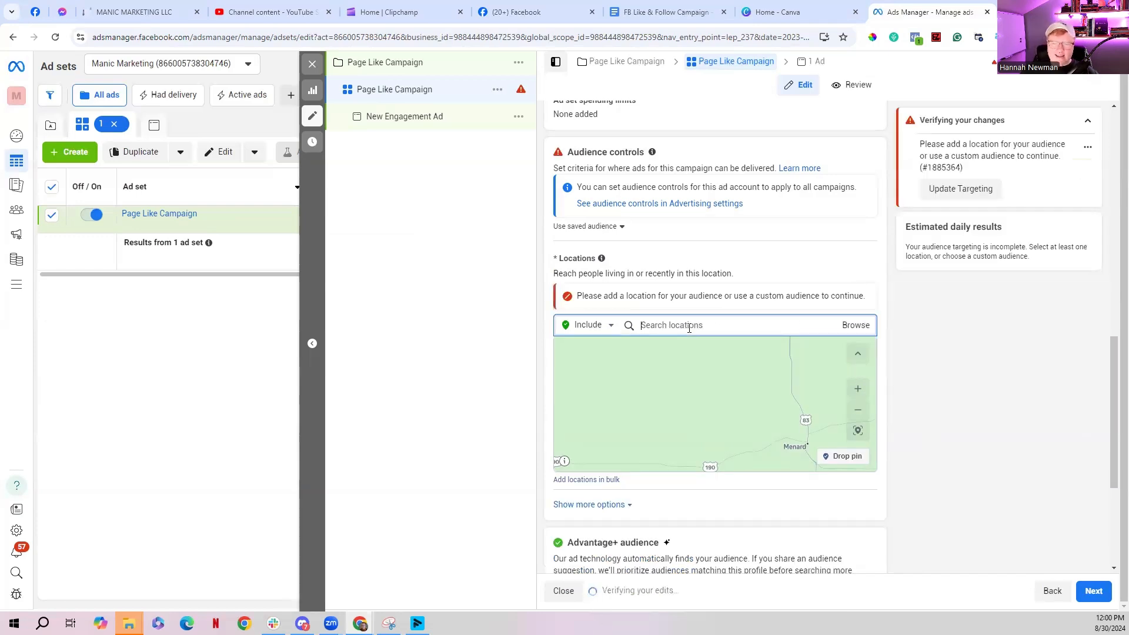
text(united)
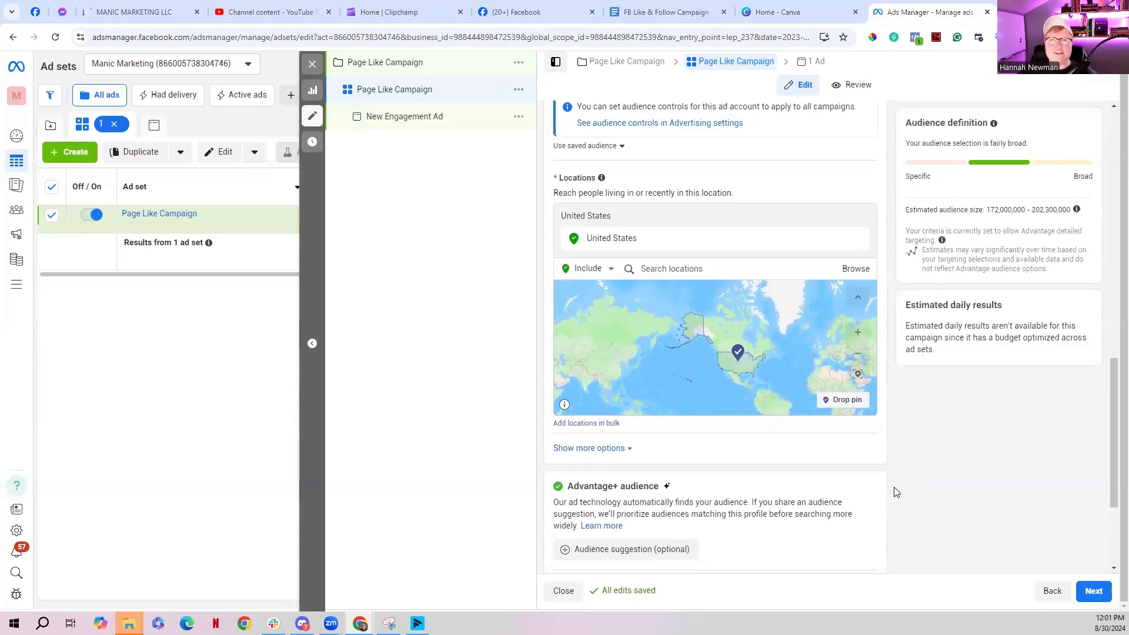
Expand the optional audience suggestion under Advantage+ audience and set the suggested gender to Women.
scroll(896, 492, down, 1)
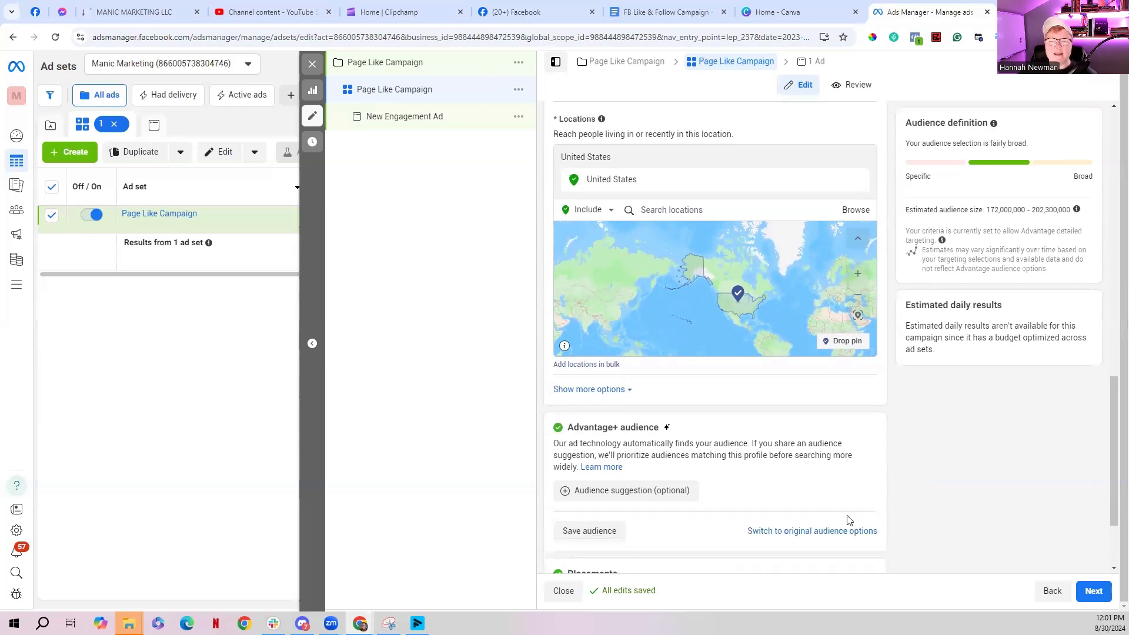
click(617, 493)
scroll(896, 513, down, 2)
scroll(896, 514, down, 2)
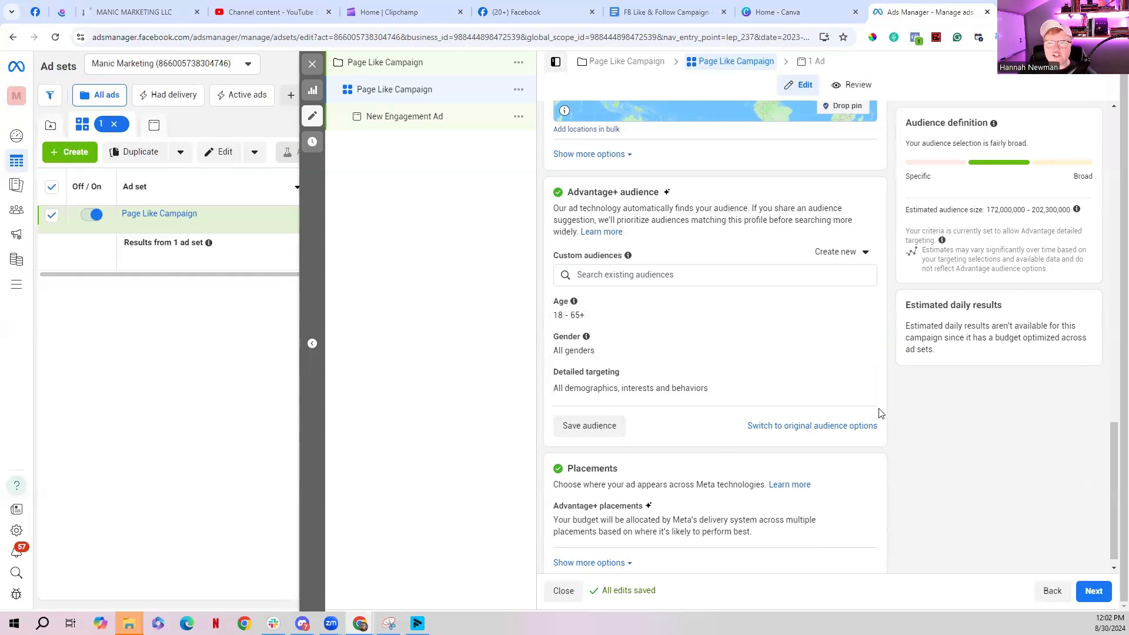
mouse_move(573, 301)
click(862, 338)
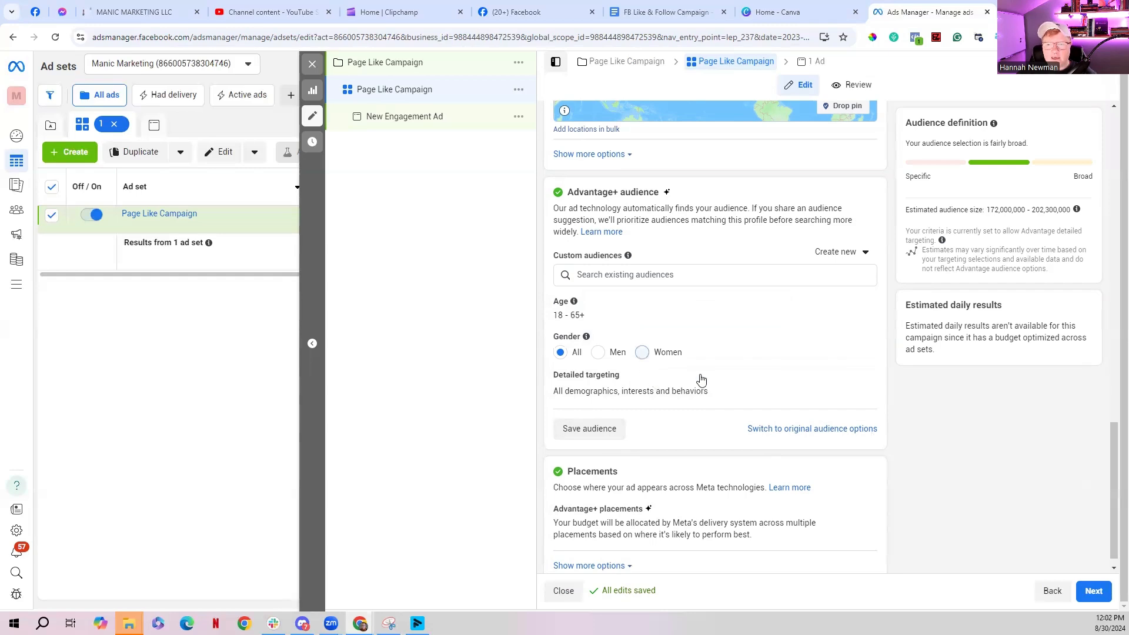
click(676, 352)
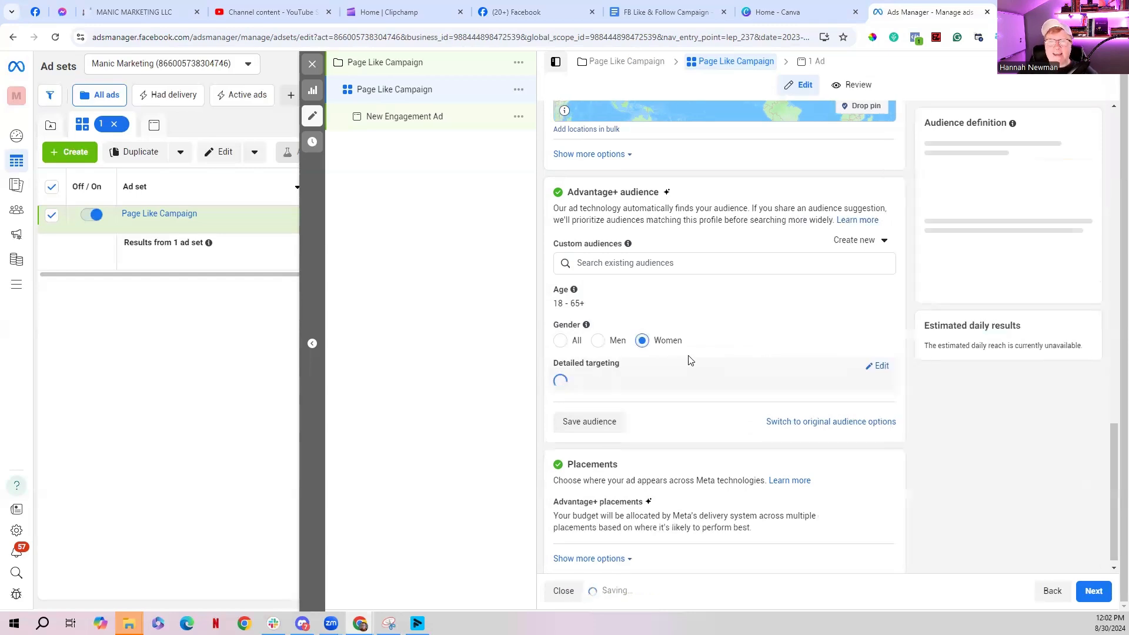
Set the suggested audience age range to 40 to 50 and change the gender to All.
mouse_move(853, 328)
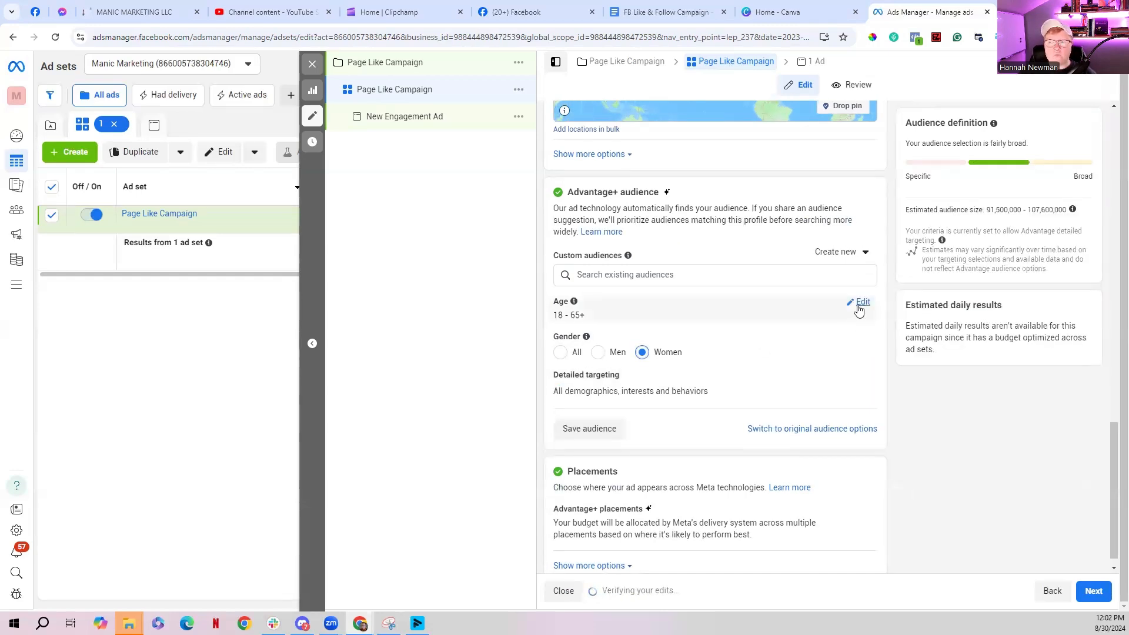
click(860, 303)
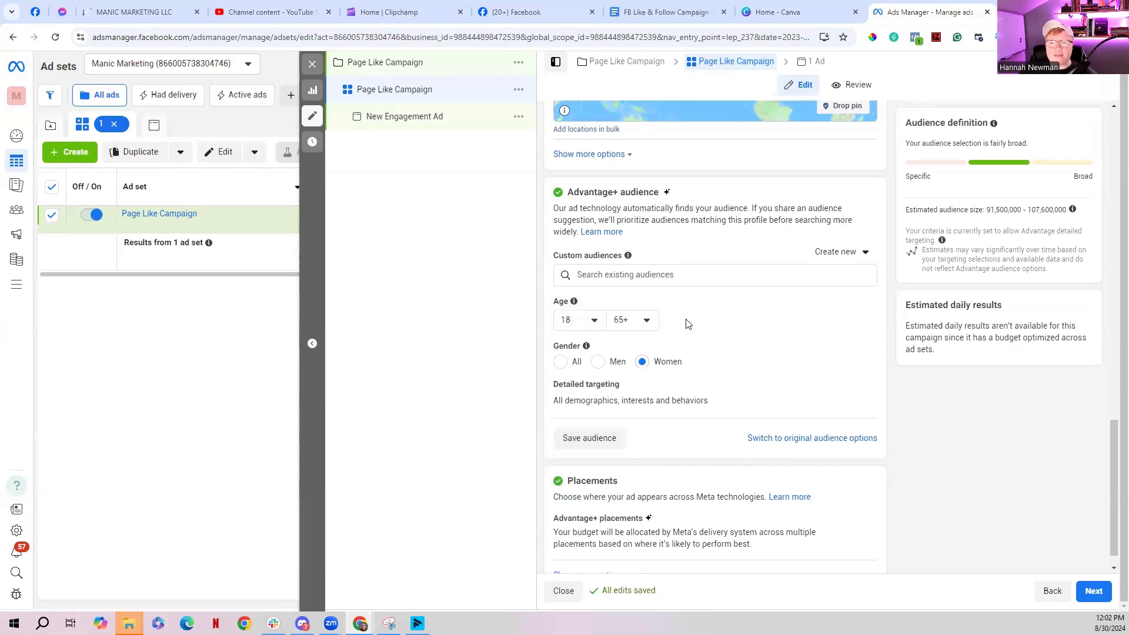
click(588, 328)
scroll(606, 465, down, 5)
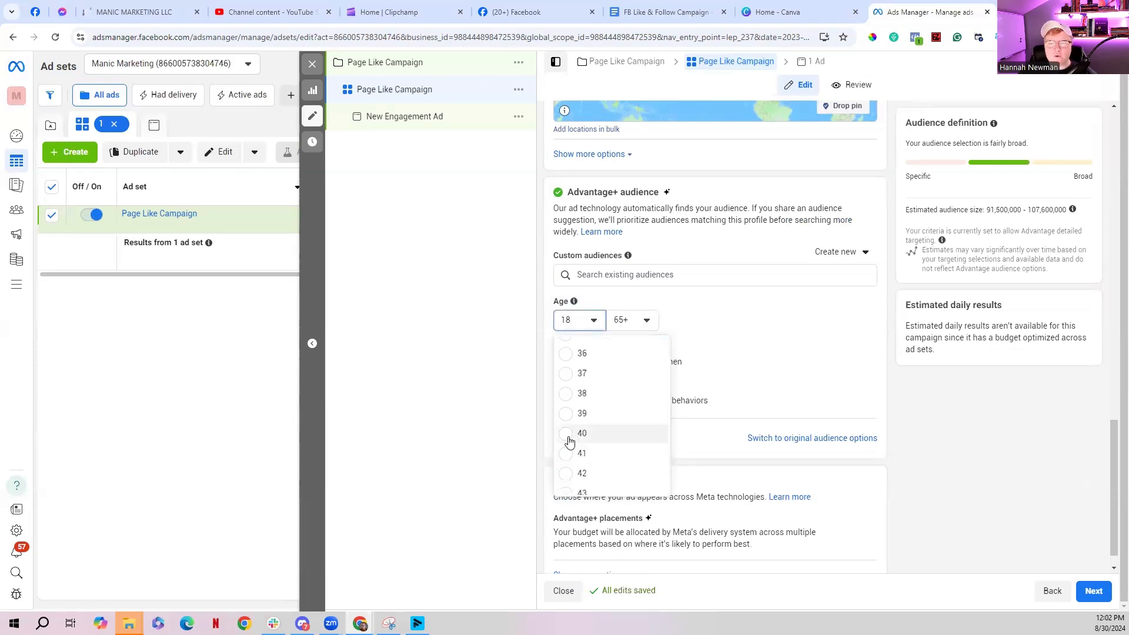
click(569, 441)
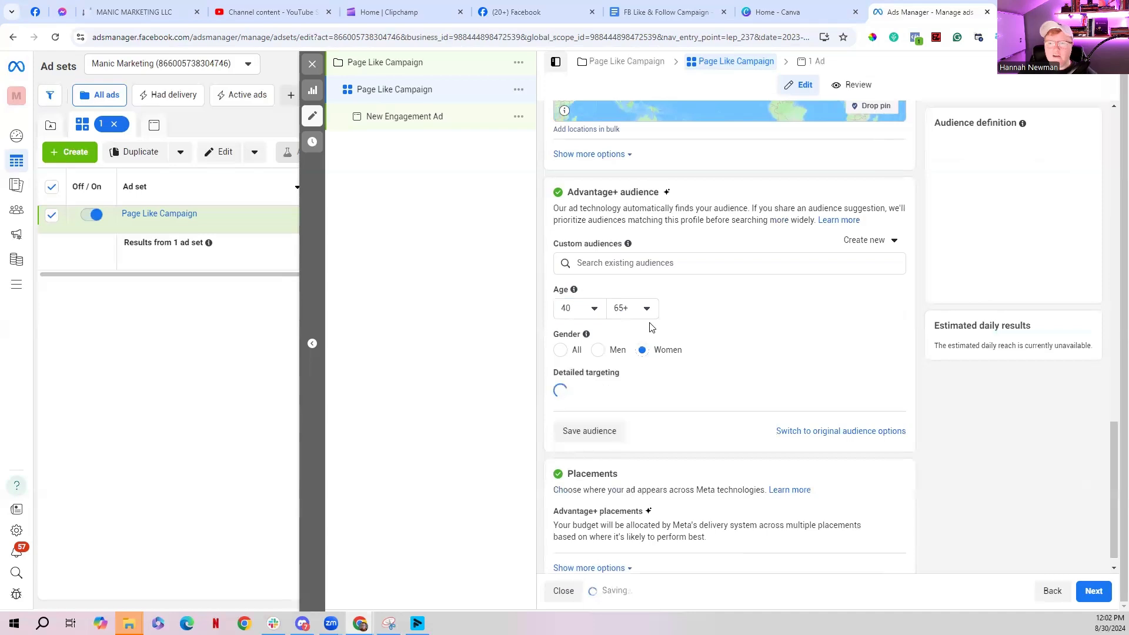
click(650, 322)
scroll(628, 428, up, 1)
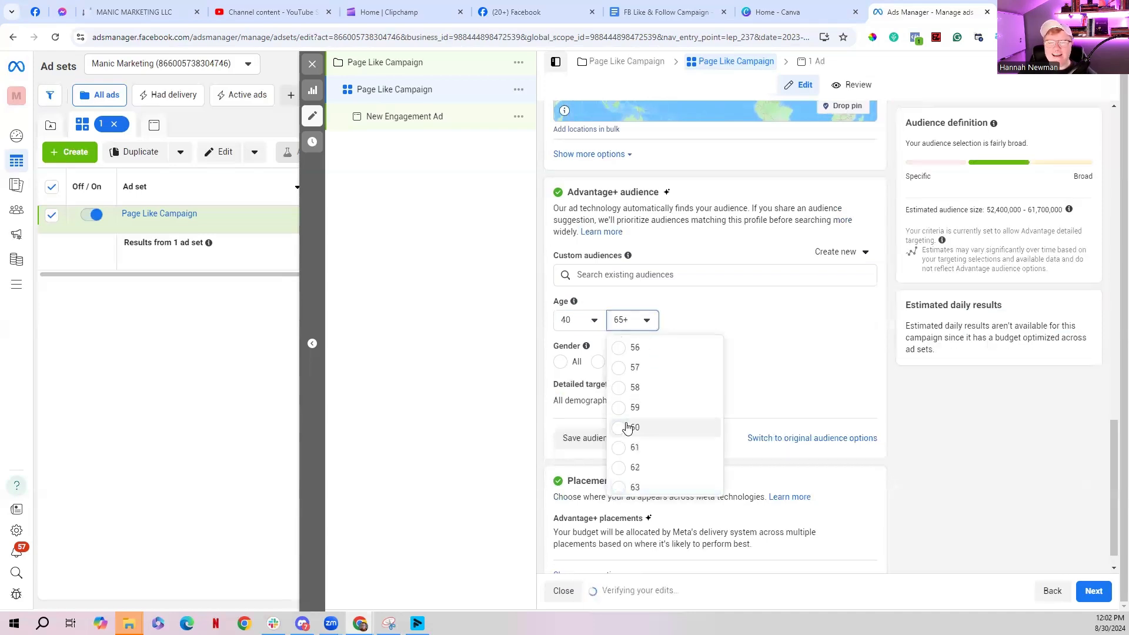
scroll(626, 428, up, 3)
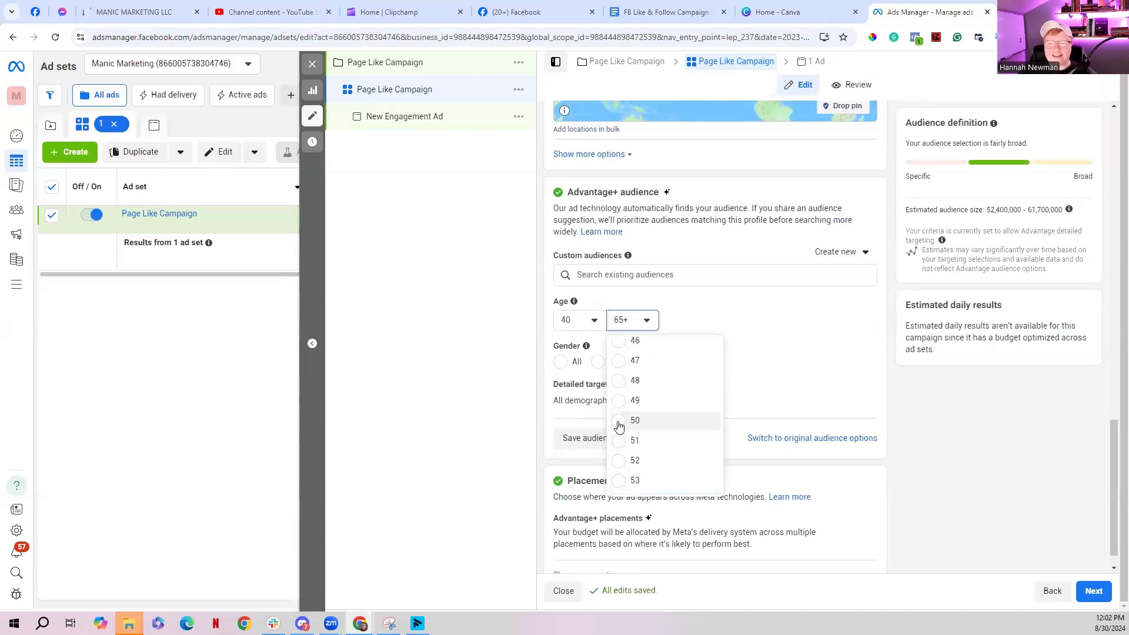
click(619, 426)
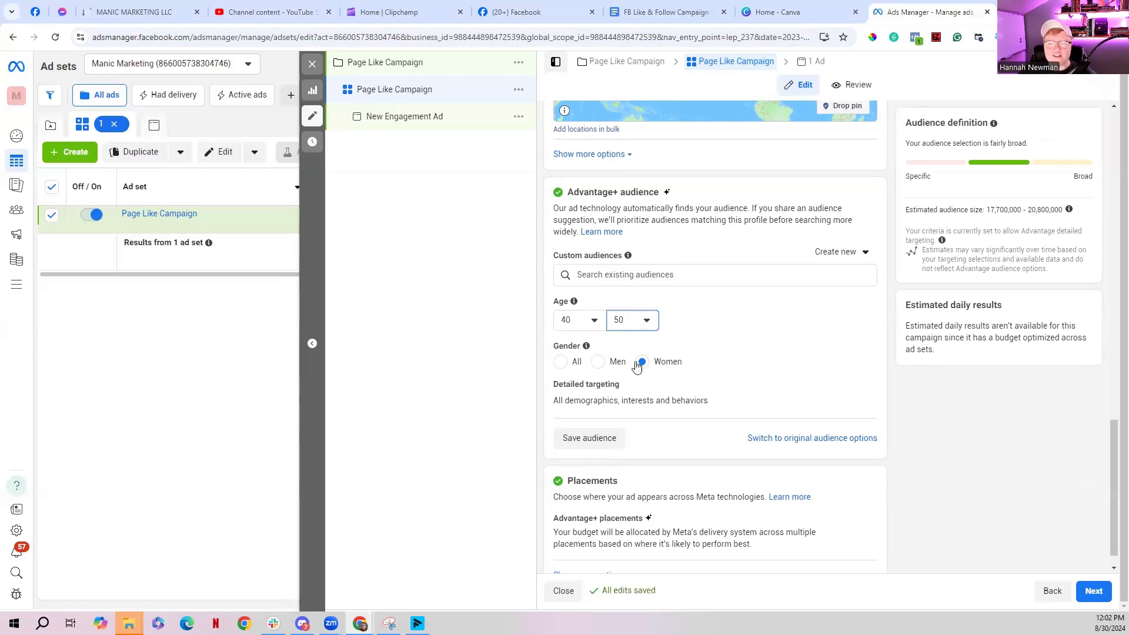
click(561, 370)
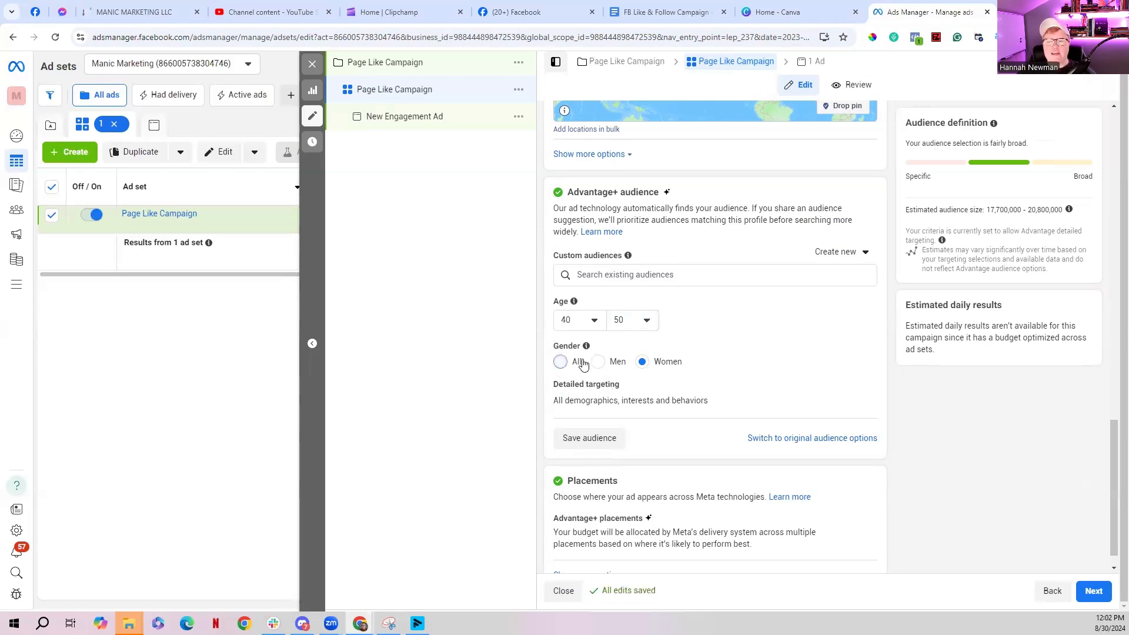
Set the suggested audience age range to 18 to 65+.
click(593, 308)
scroll(616, 425, up, 5)
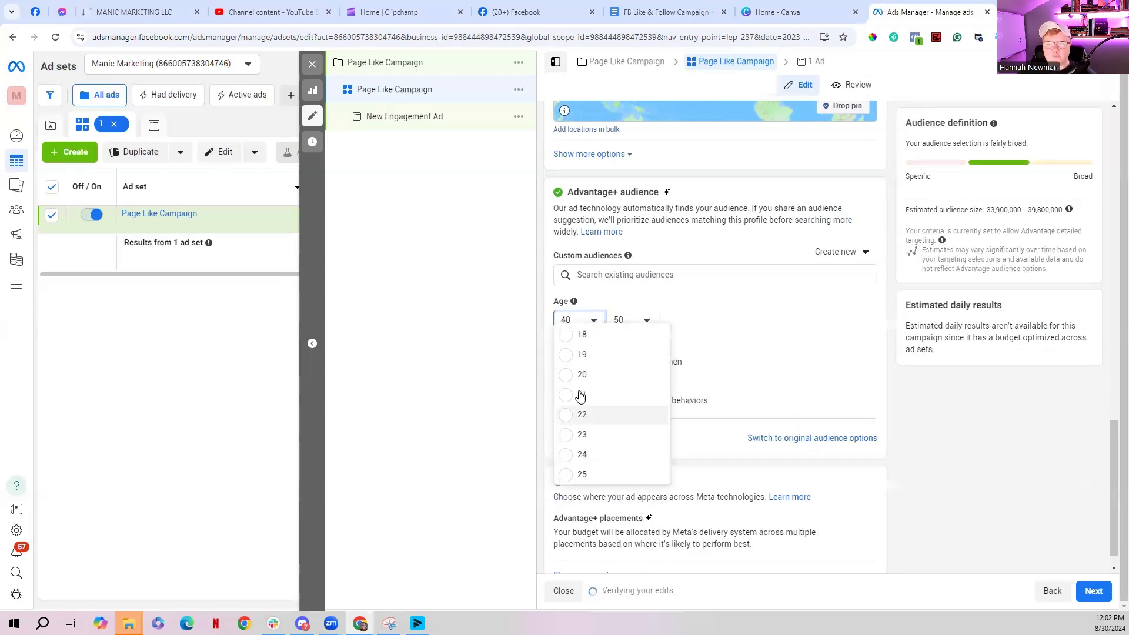
click(645, 323)
scroll(658, 456, down, 3)
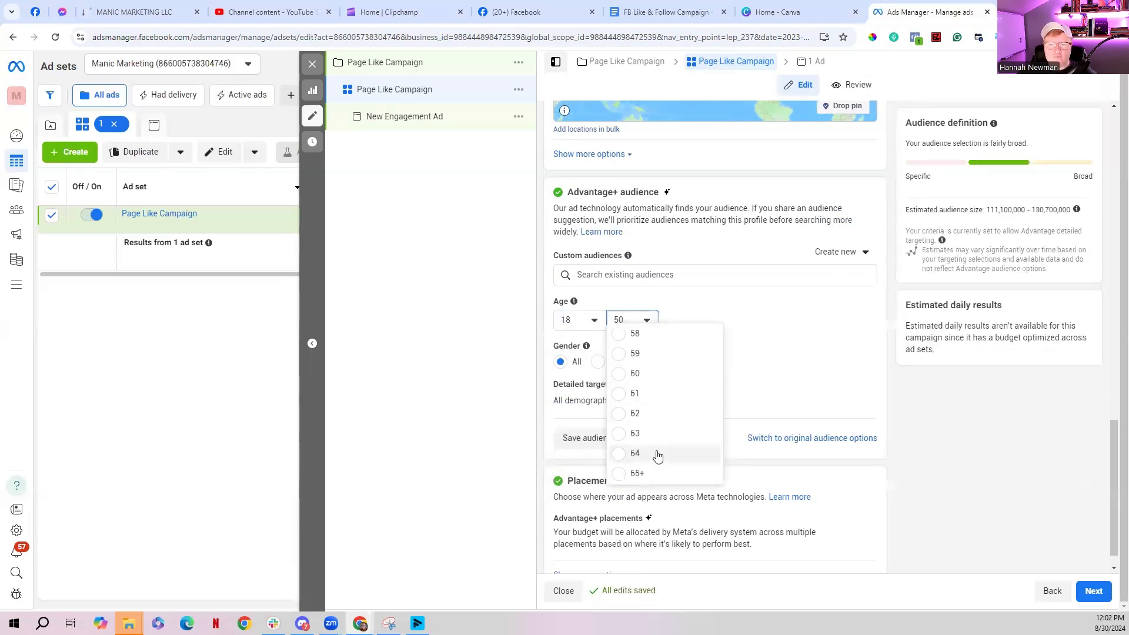
click(636, 474)
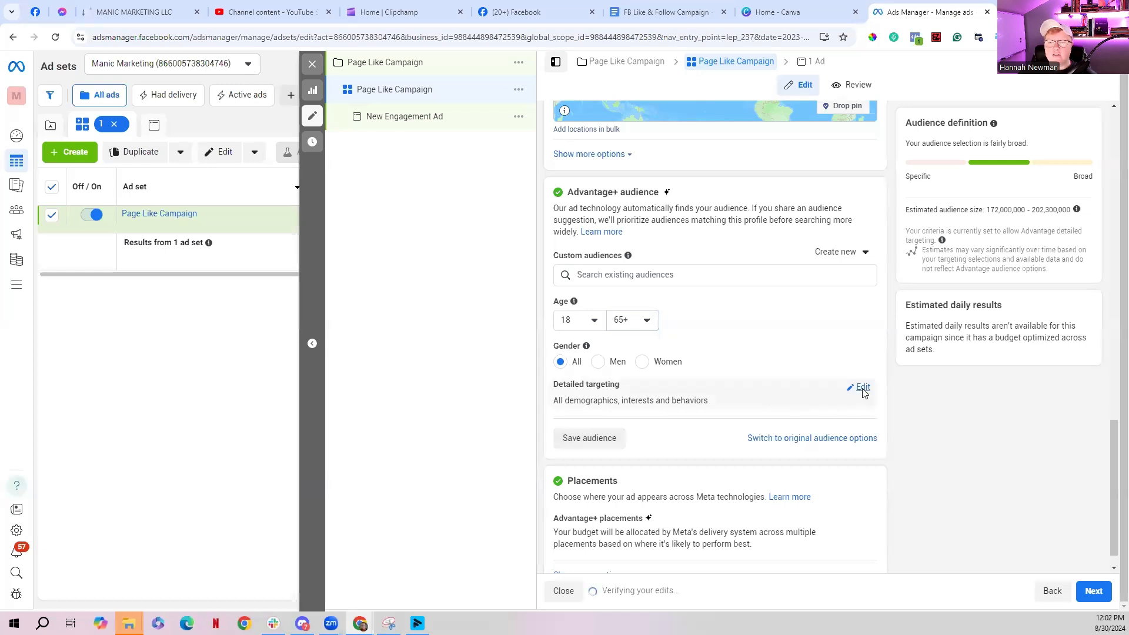
Open detailed targeting for editing, search for "ceo" and include the job title Owner and CEO.
click(862, 392)
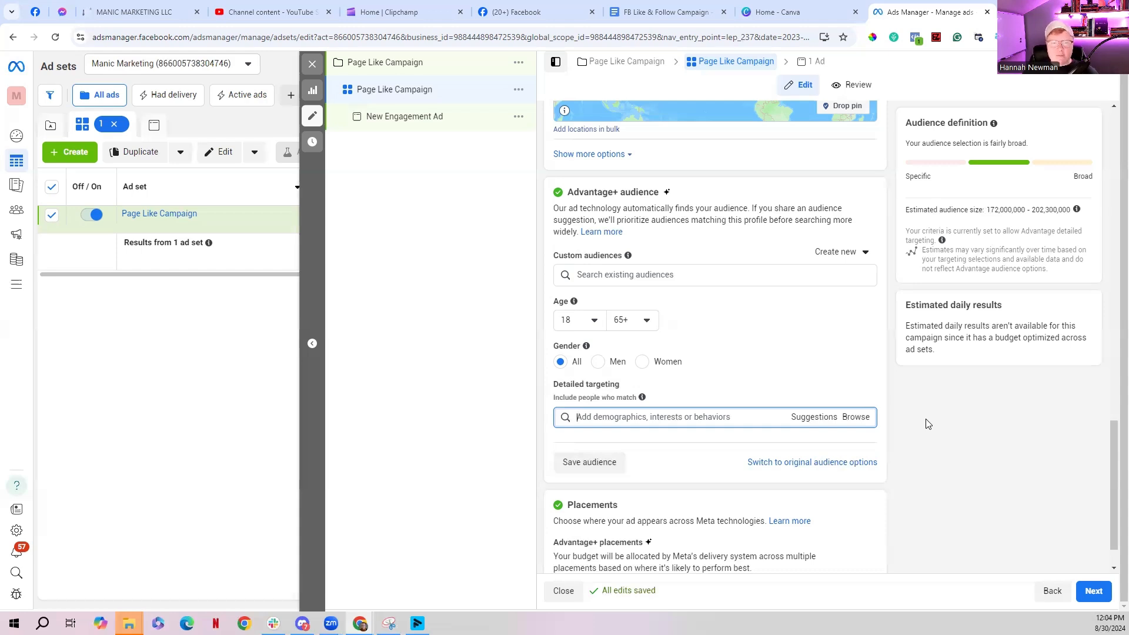
text(ceo)
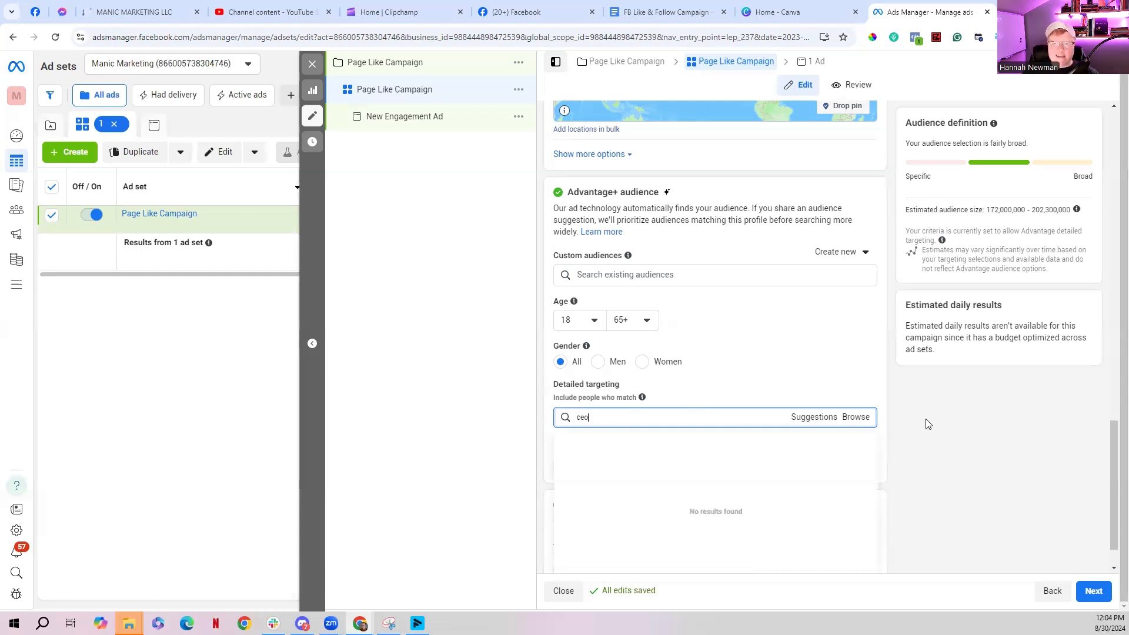
scroll(927, 423, down, 1)
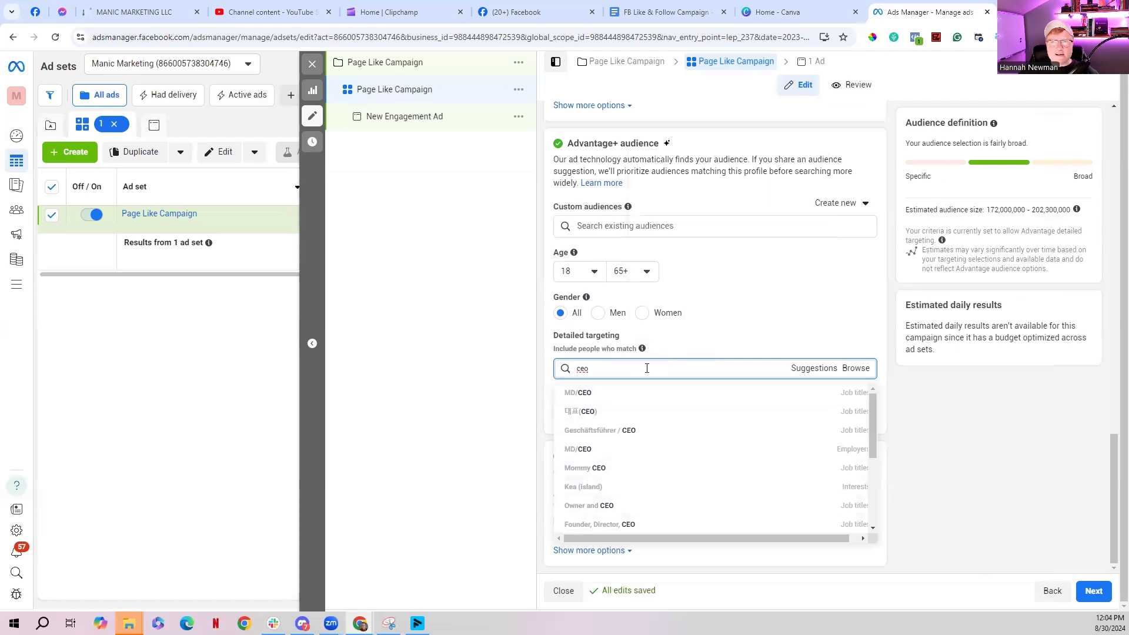
mouse_move(853, 349)
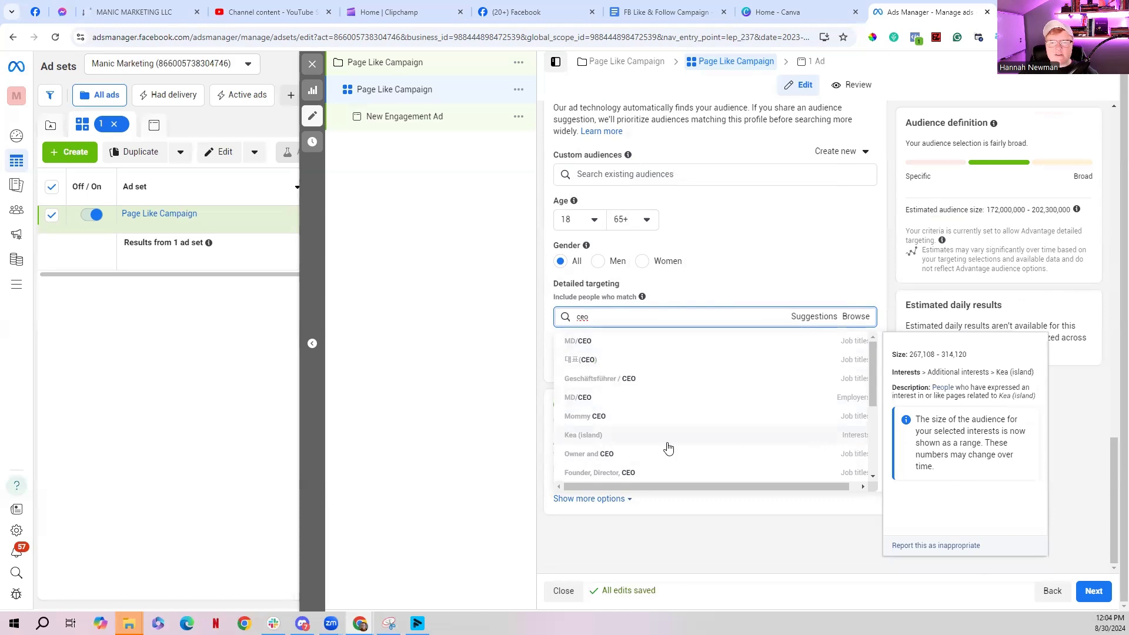
click(609, 462)
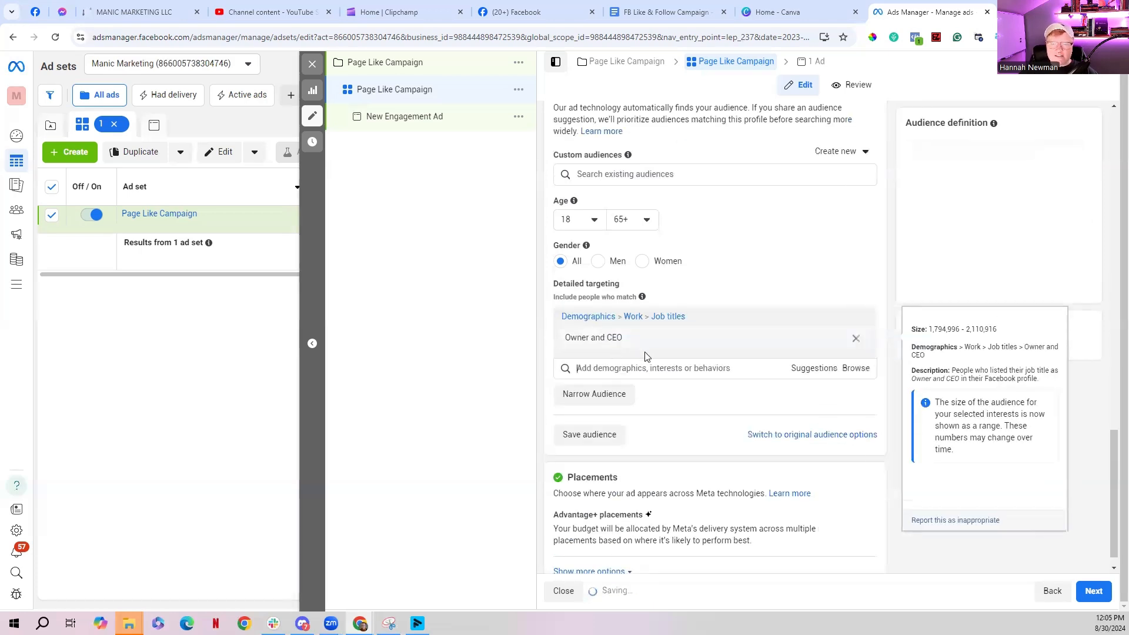
Add more CEO job titles to detailed targeting, including c.e.o and co-owner, Chief Executive Officer (CEO) & Founder, Executive Director/CEO and Founder, Director, CEO.
text(ceo)
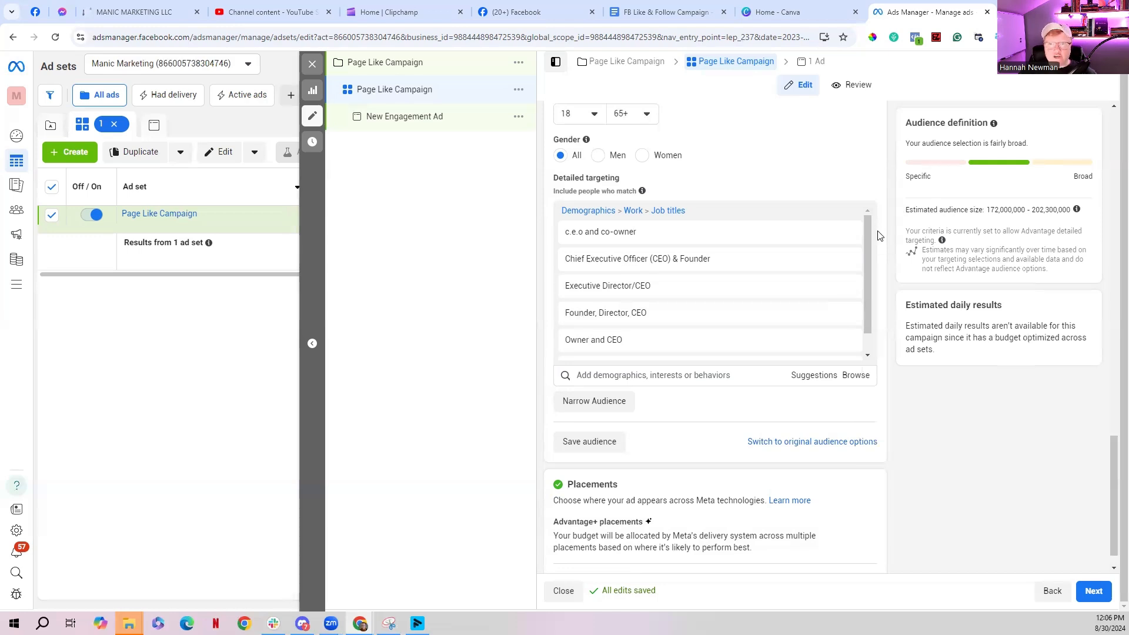
scroll(883, 315, up, 1)
scroll(882, 315, down, 1)
scroll(881, 315, down, 1)
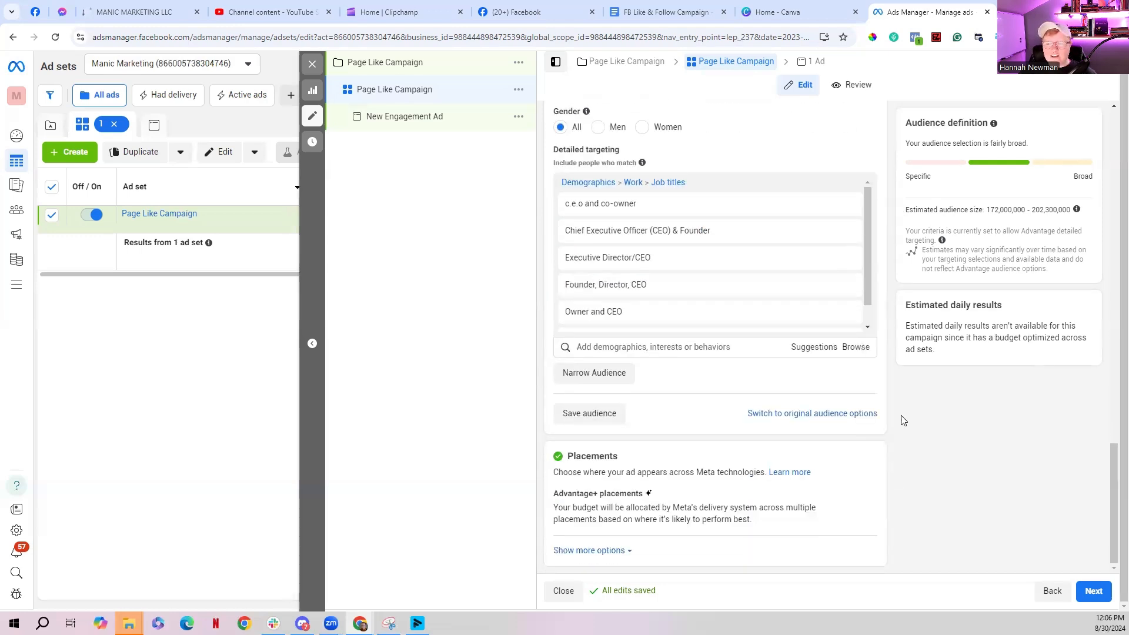
Proceed to the ad level and rename the ad as Page Like Campaign.
click(1091, 596)
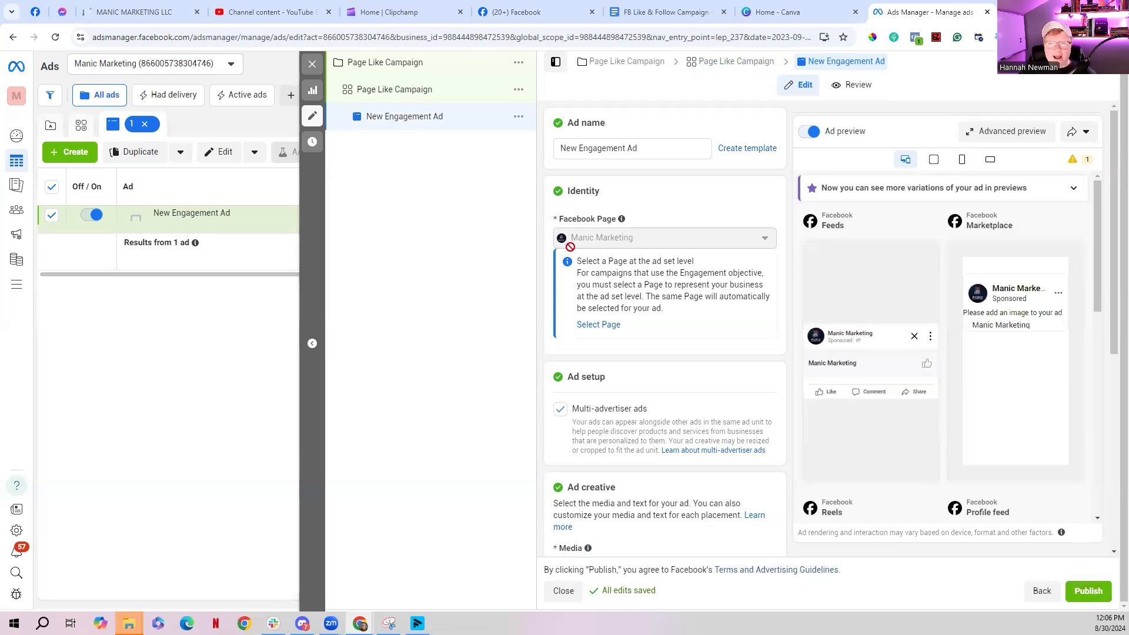
click(598, 150)
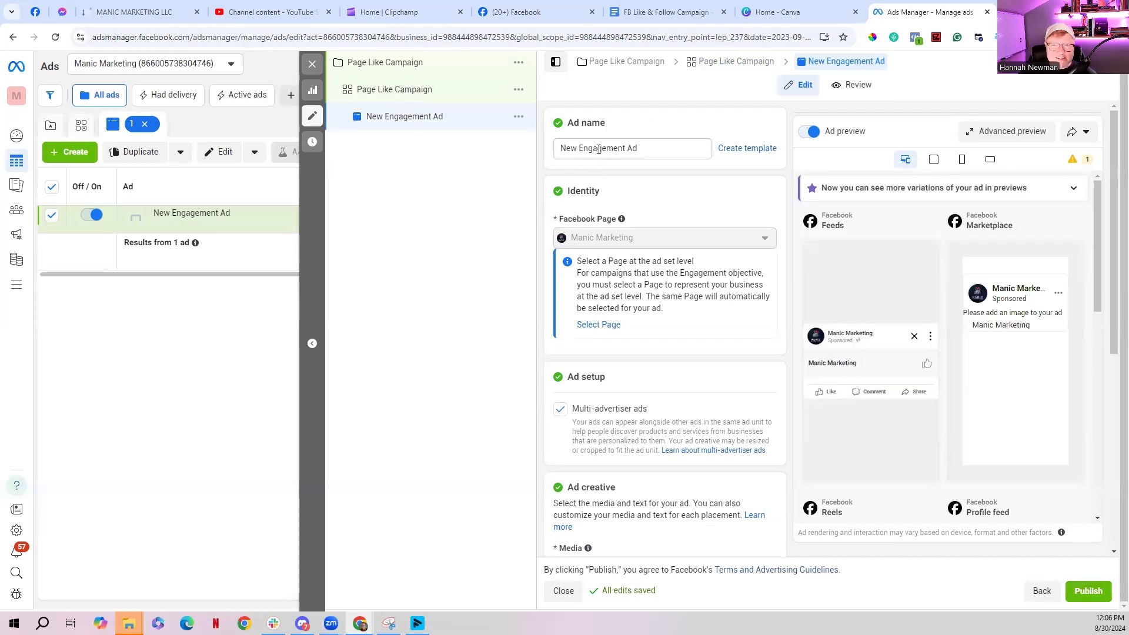
key(ctrl+a)
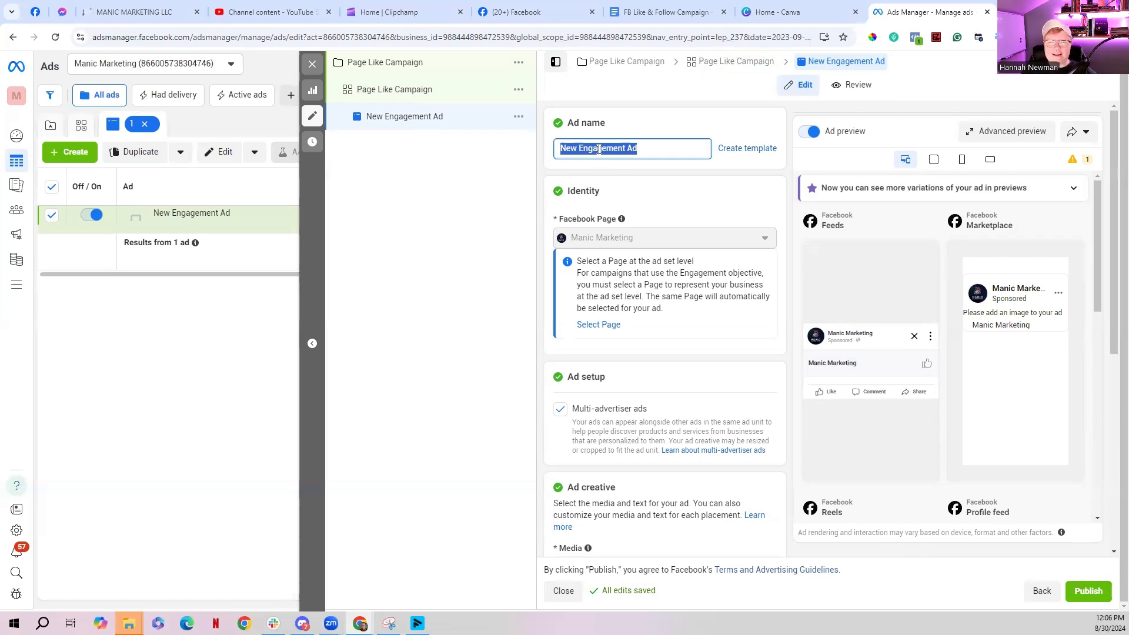
text(Page Like)
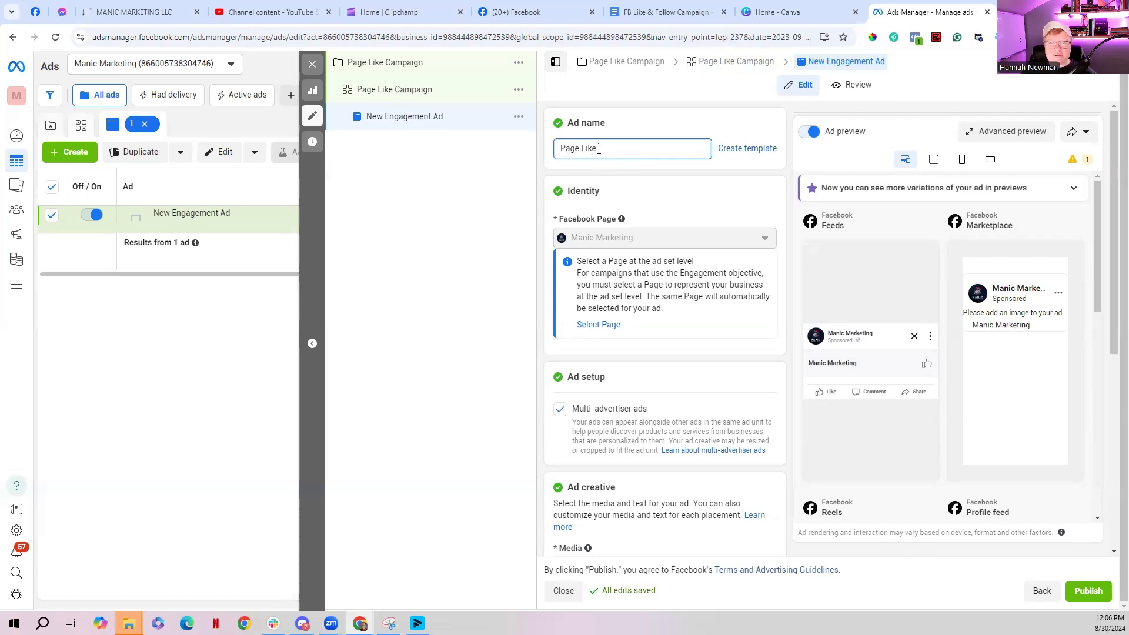
text( Campaign)
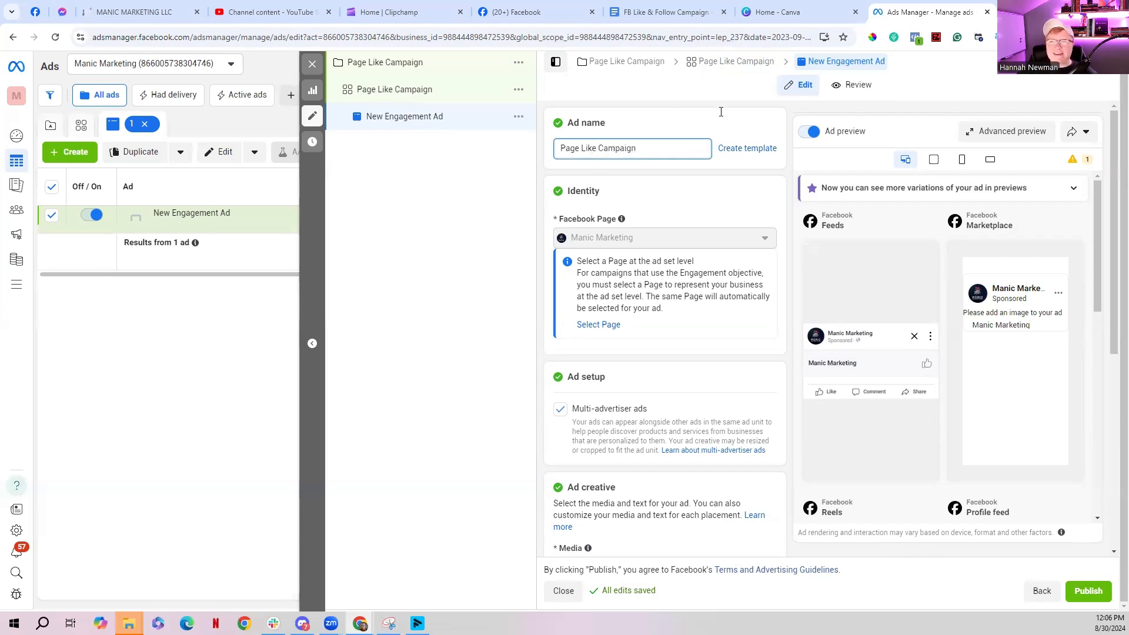
Upload the image 564651981564654.PNG from Downloads and use it as the ad creative's media.
scroll(758, 138, down, 5)
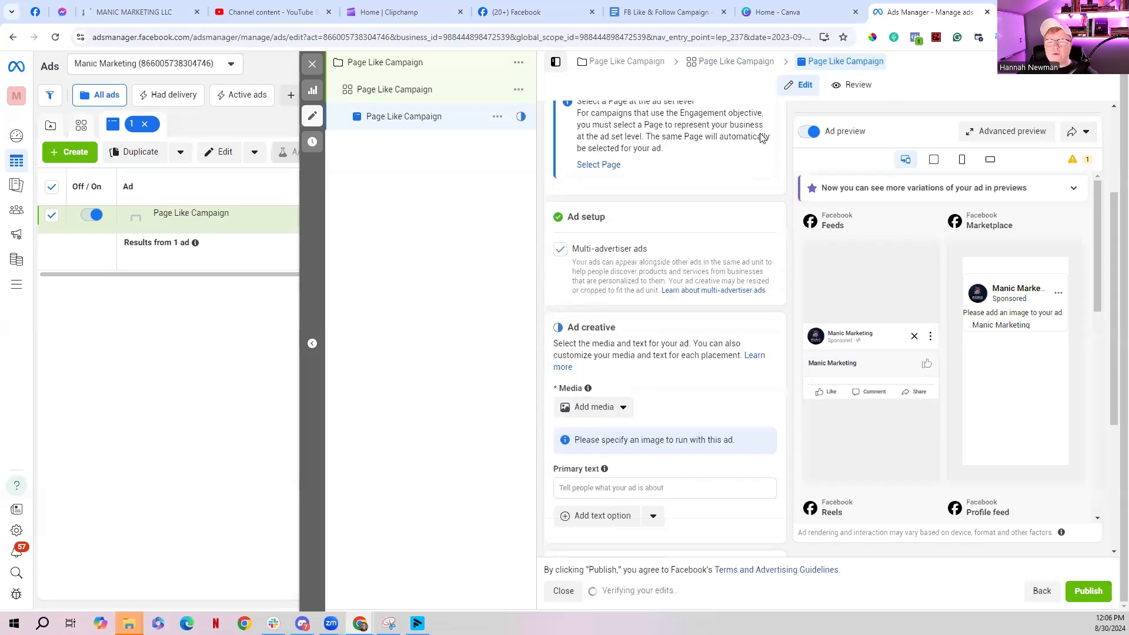
click(597, 275)
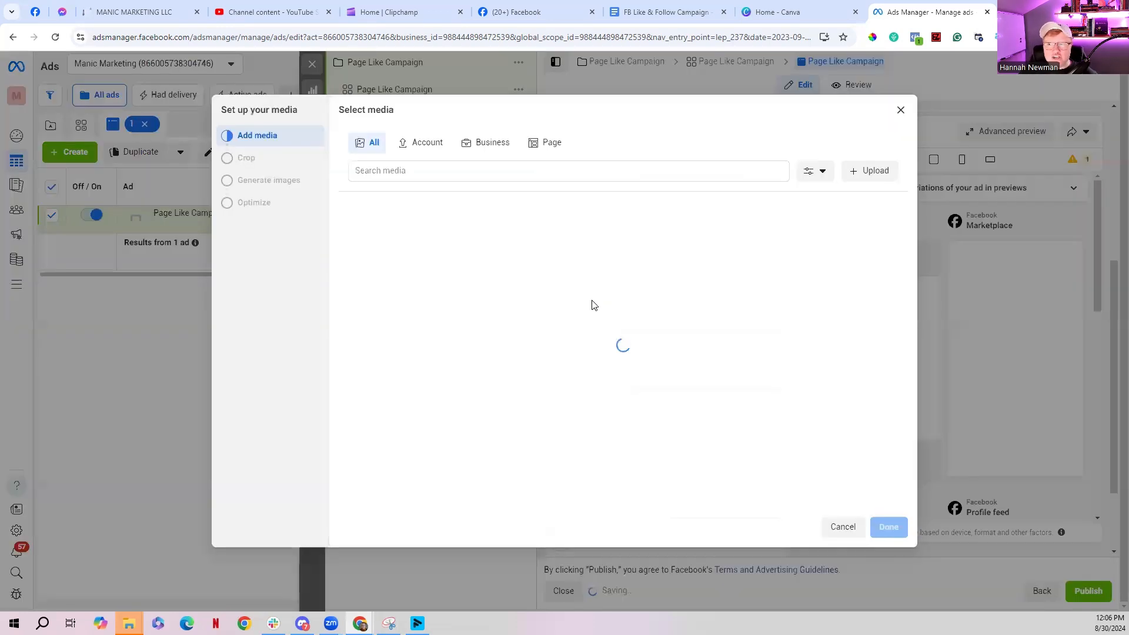
click(593, 304)
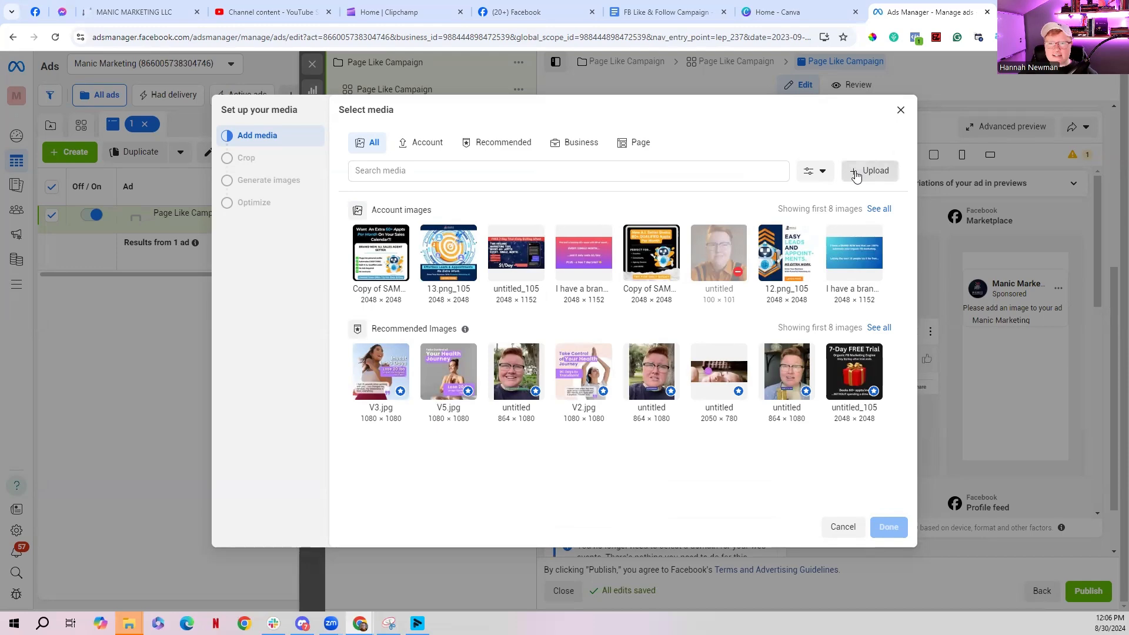
click(863, 171)
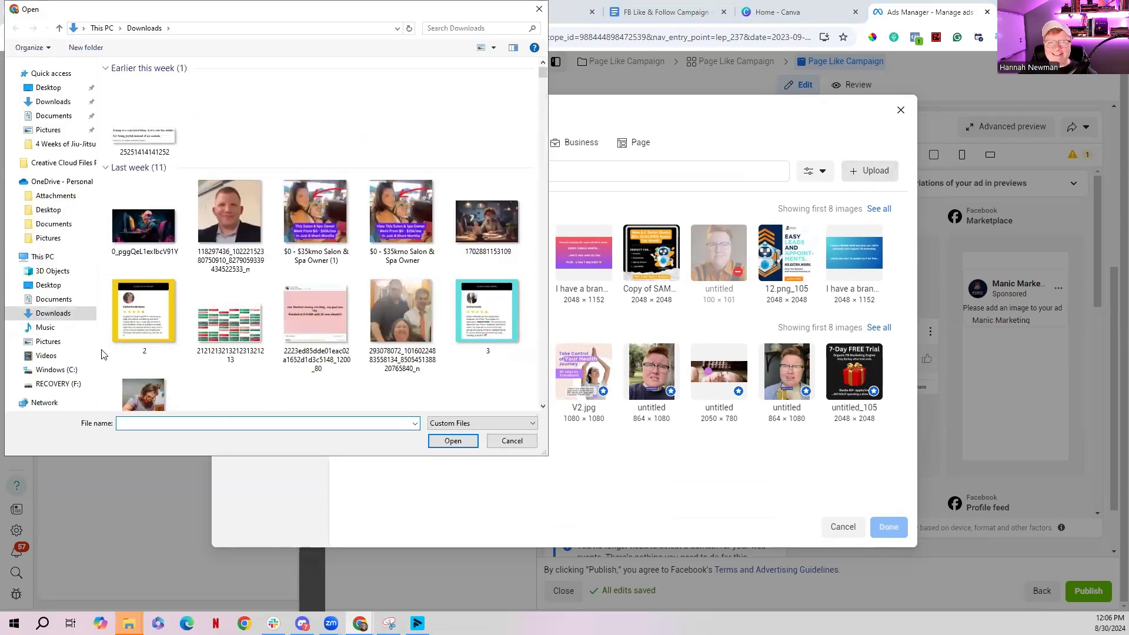
double_click(143, 103)
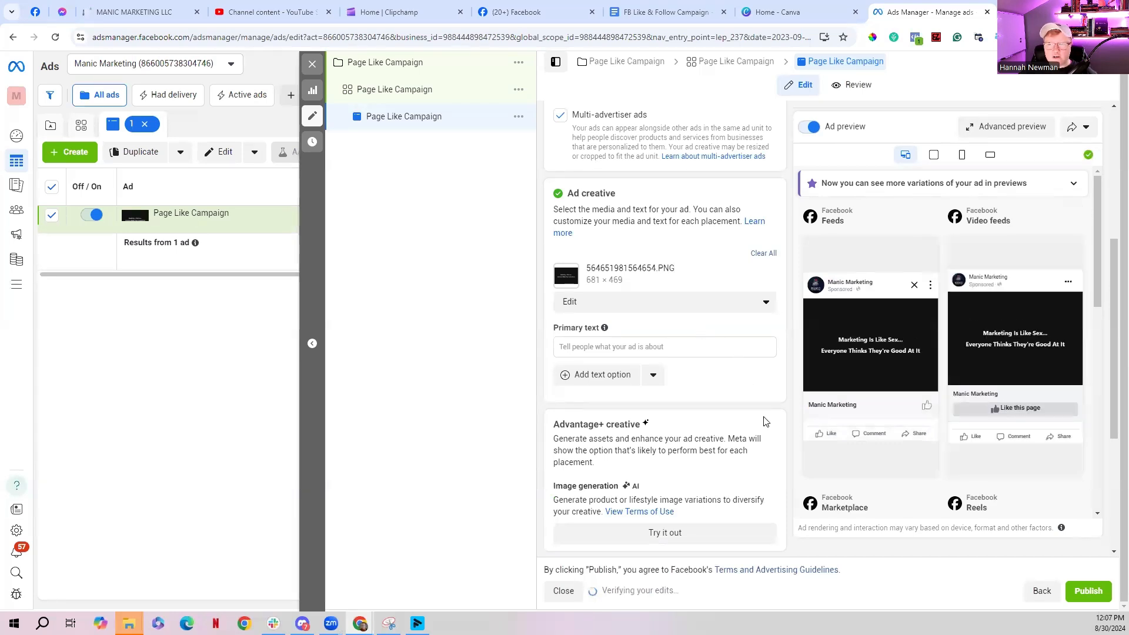
Try the sample primary text "asdfasdfasdf" in the ad and clear the field again.
scroll(594, 230, down, 2)
click(582, 229)
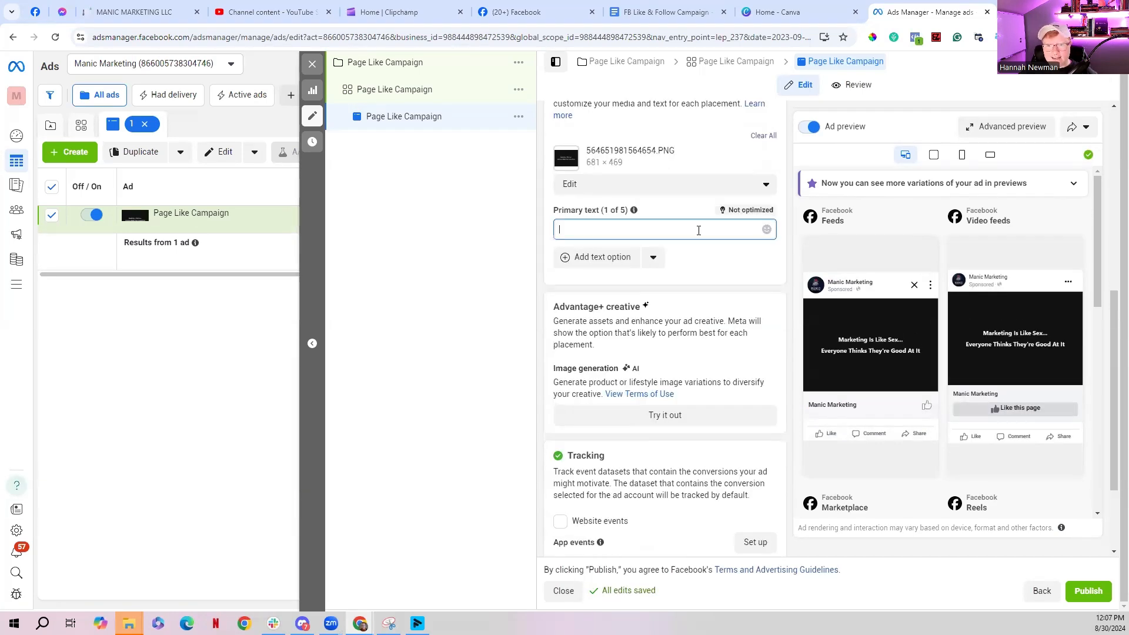
text(asdfasdfasdf)
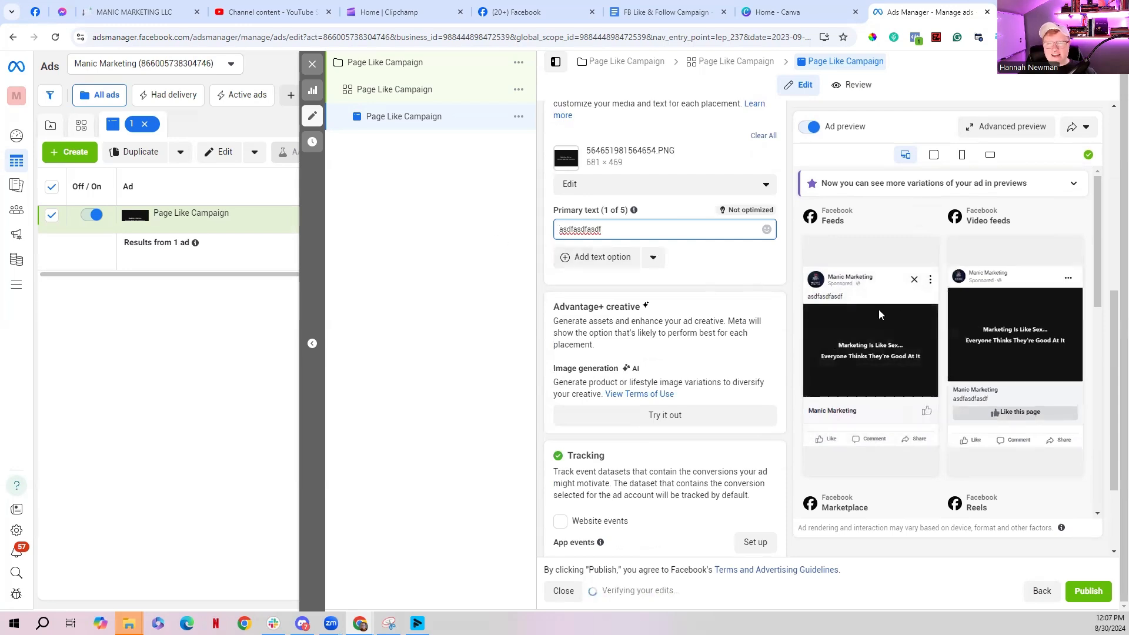
double_click(579, 230)
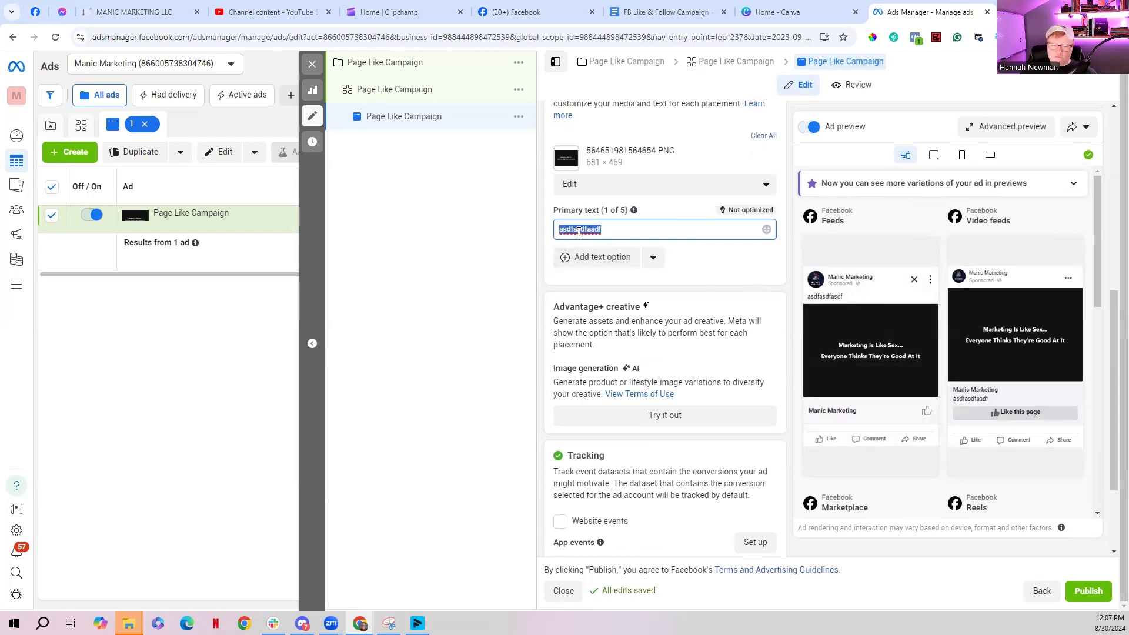
key(BackSpace)
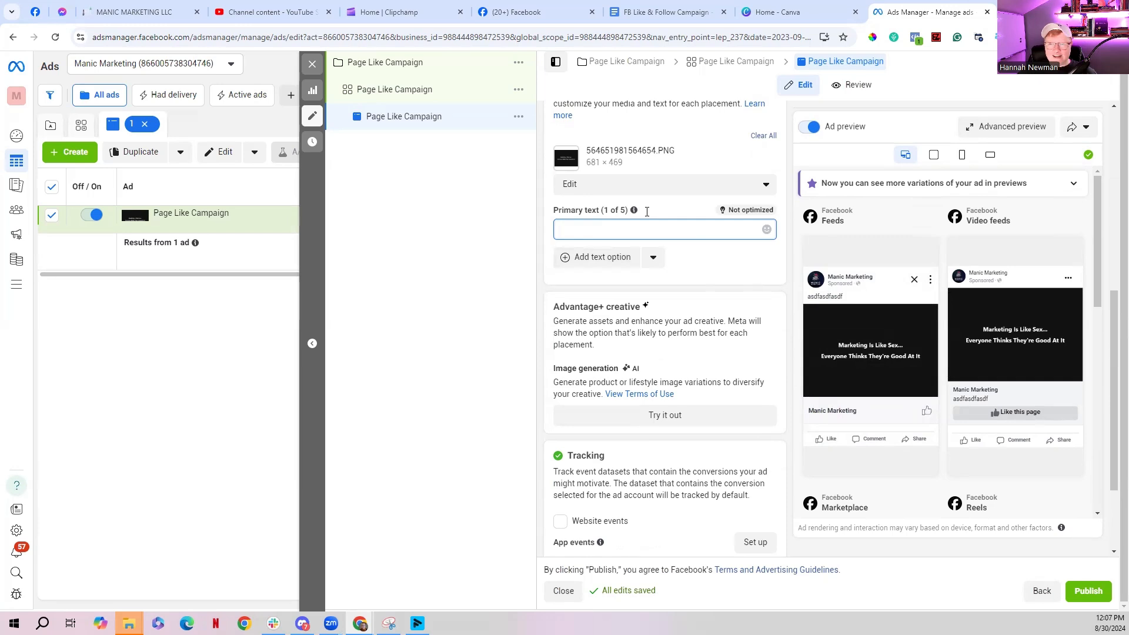
click(646, 213)
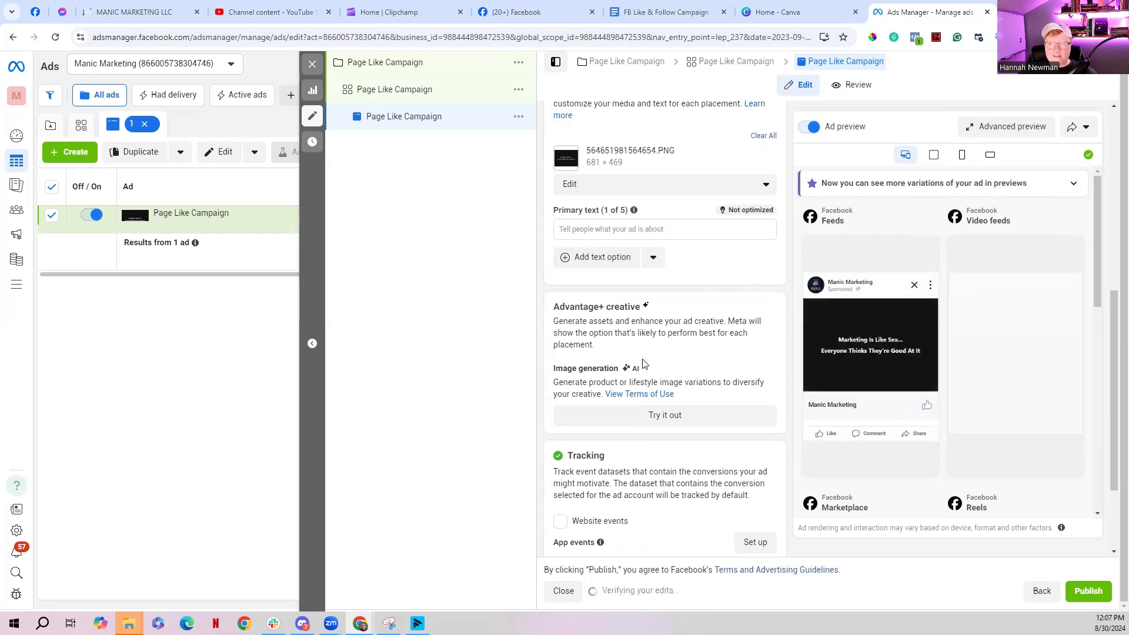
Publish the Page Like Campaign with its ad set and ad.
scroll(642, 363, down, 2)
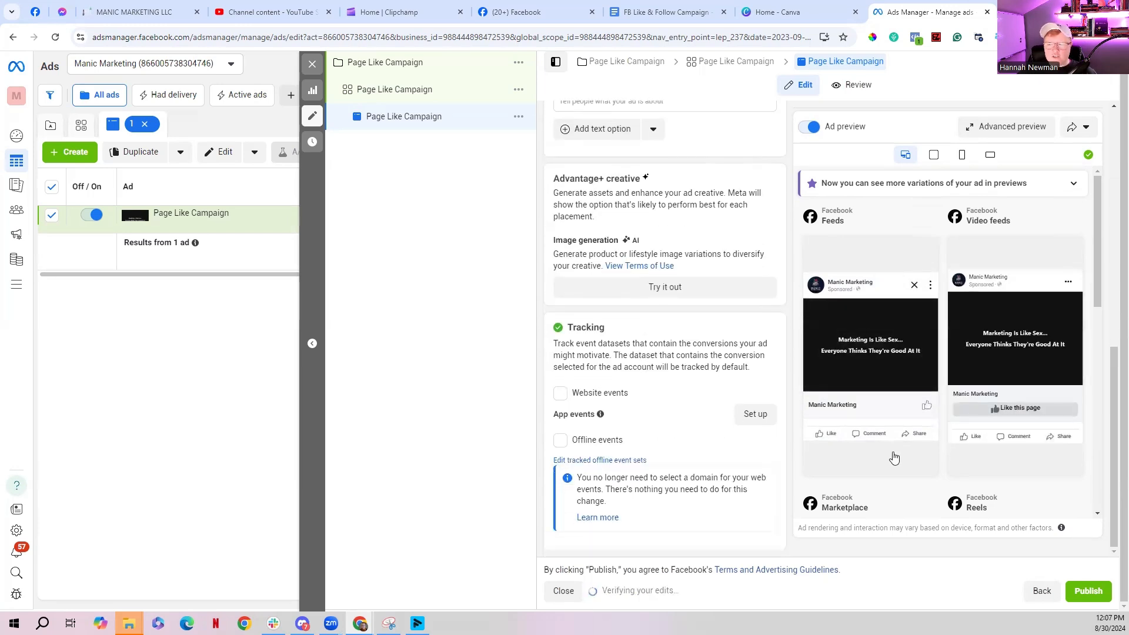
click(1089, 592)
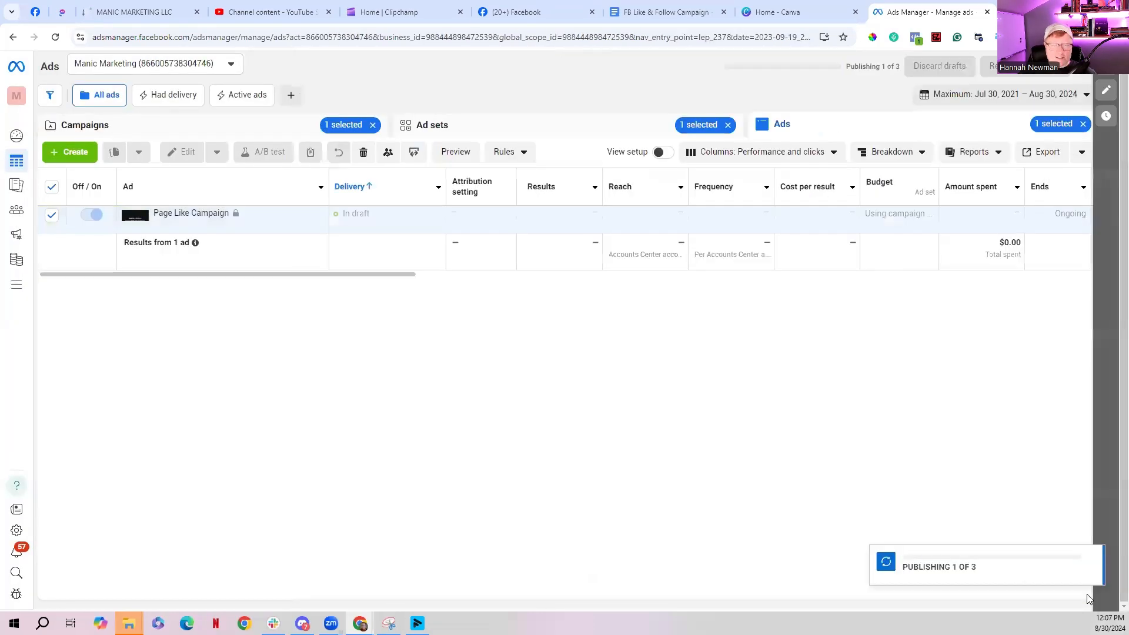